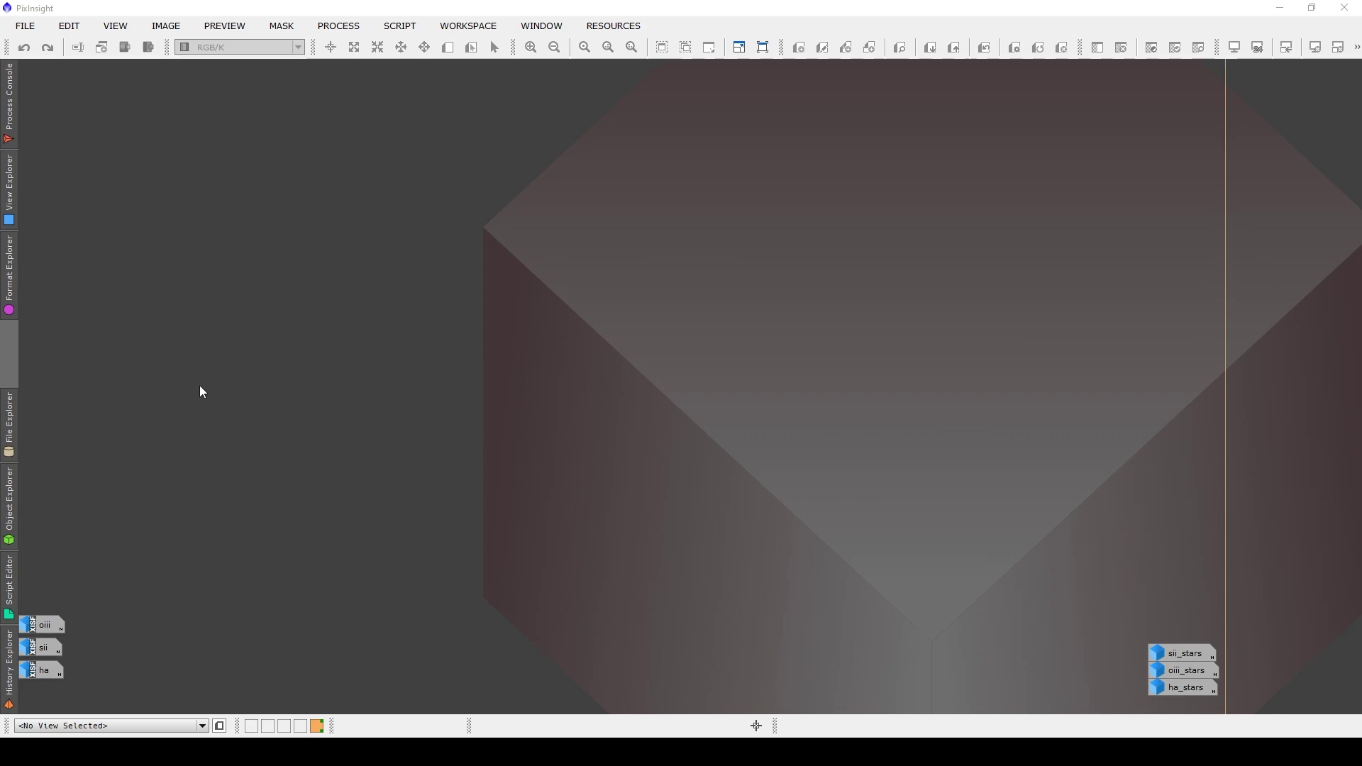
# - Inspect the ha, sii, oiii, sii_stars and oiii_stars images, then return each to an icon
pyautogui.doubleClick(39, 671)
pyautogui.doubleClick(44, 649)
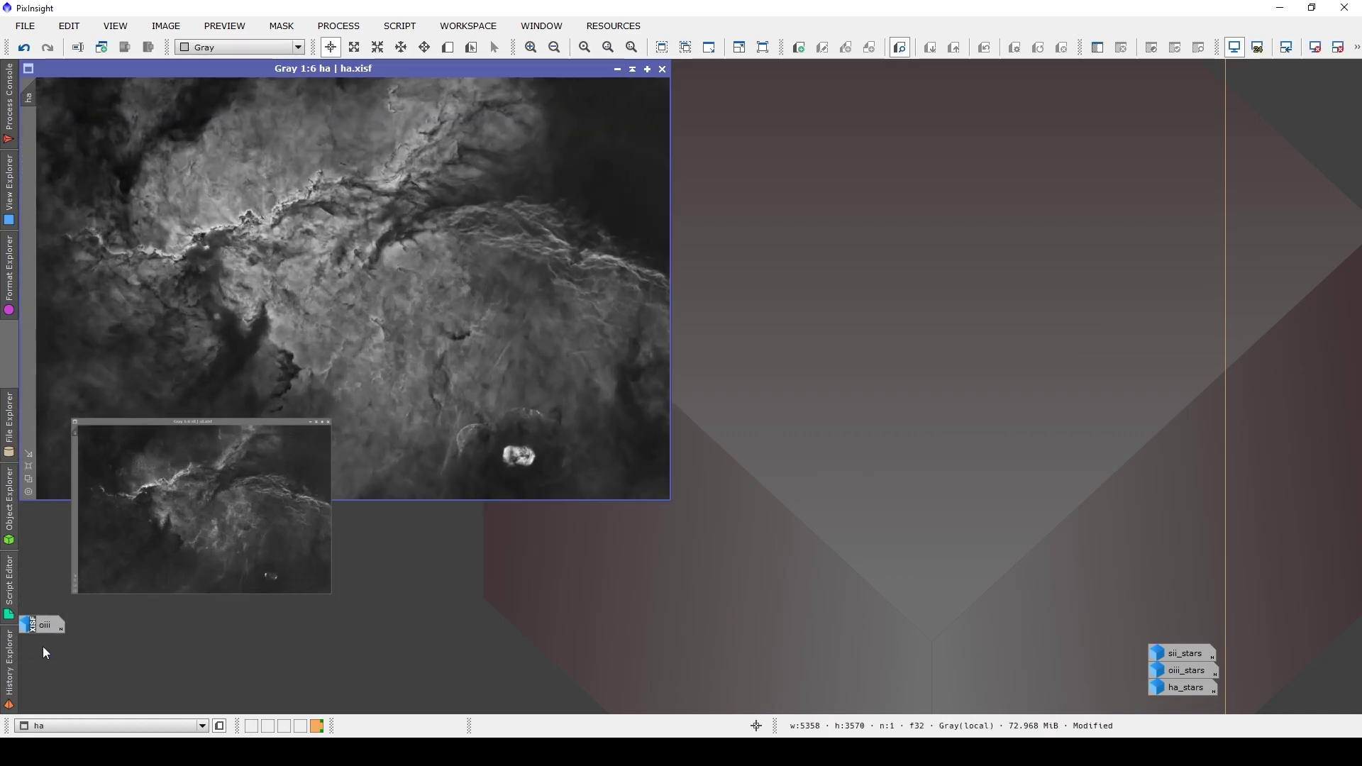
pyautogui.doubleClick(45, 627)
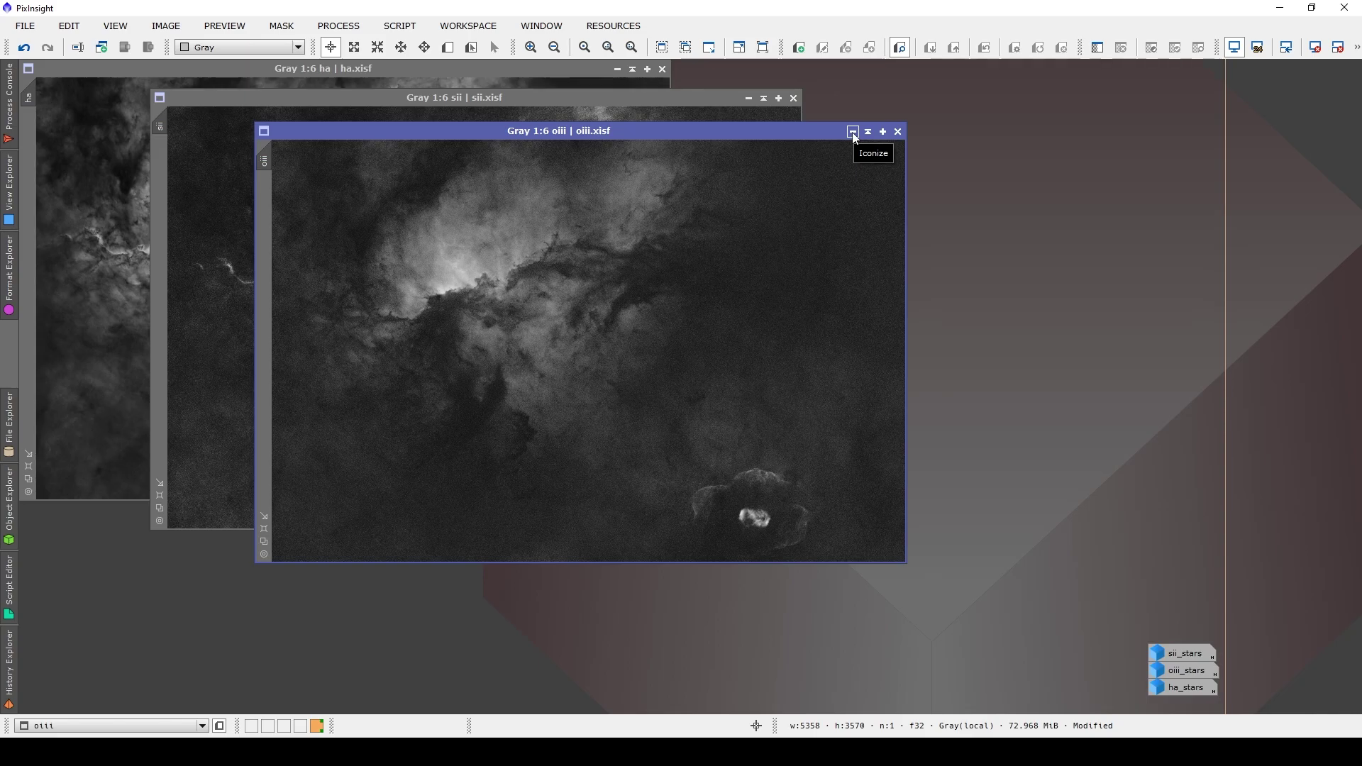
pyautogui.click(854, 132)
pyautogui.click(748, 99)
pyautogui.click(617, 70)
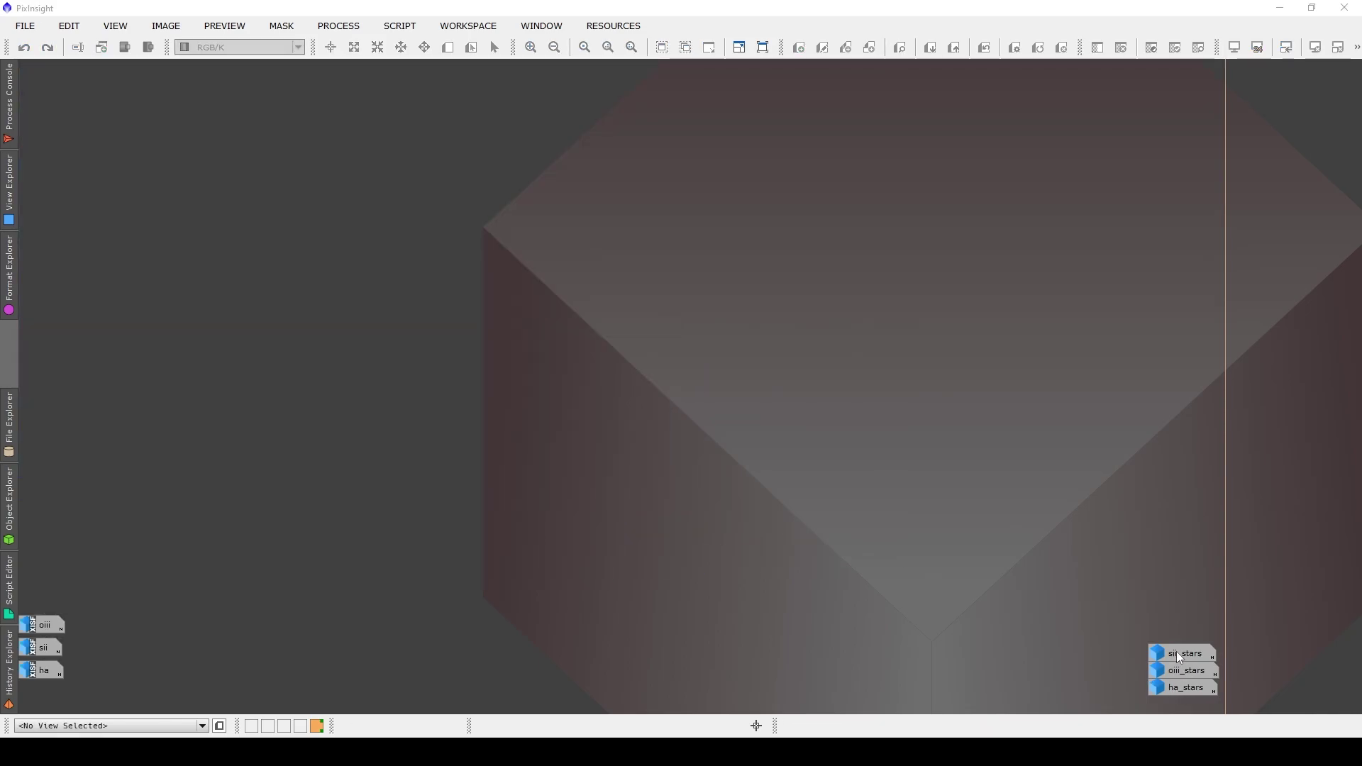
pyautogui.doubleClick(1180, 658)
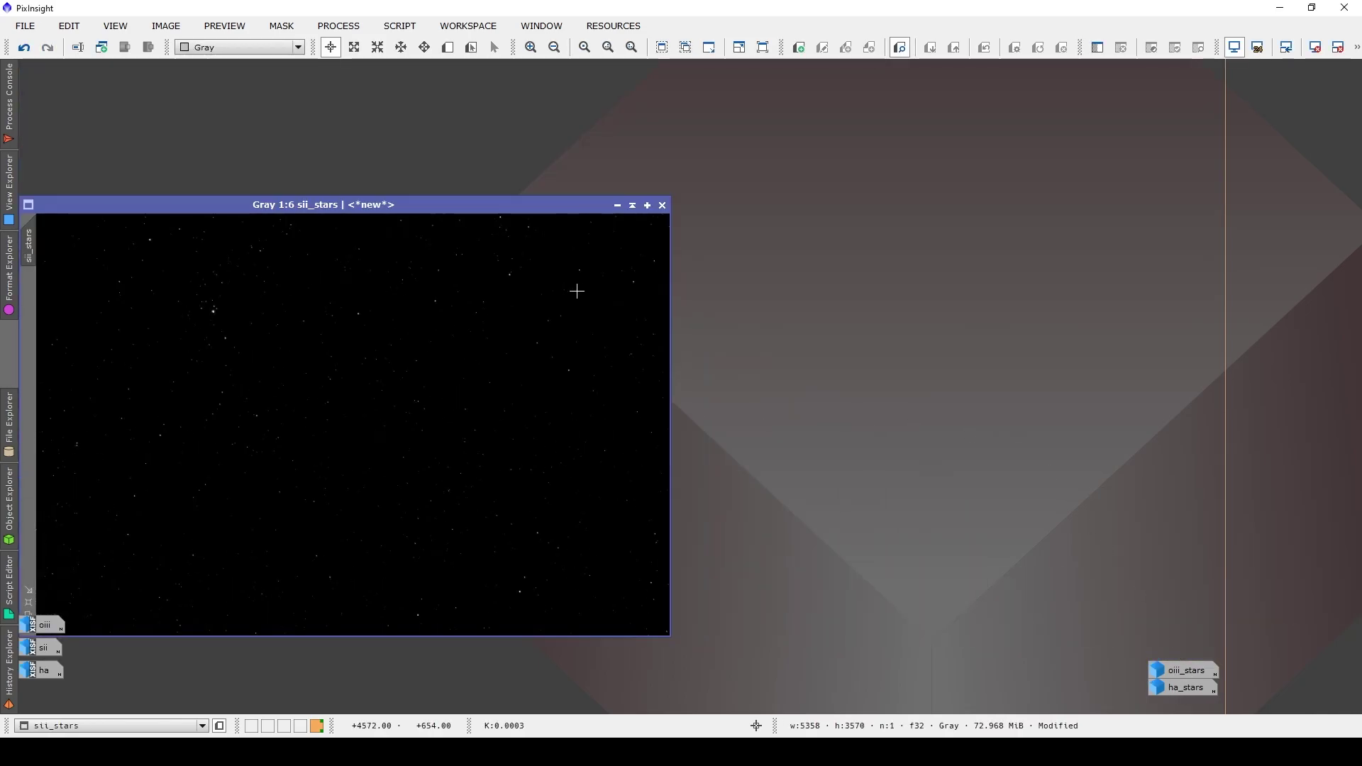
pyautogui.doubleClick(1186, 671)
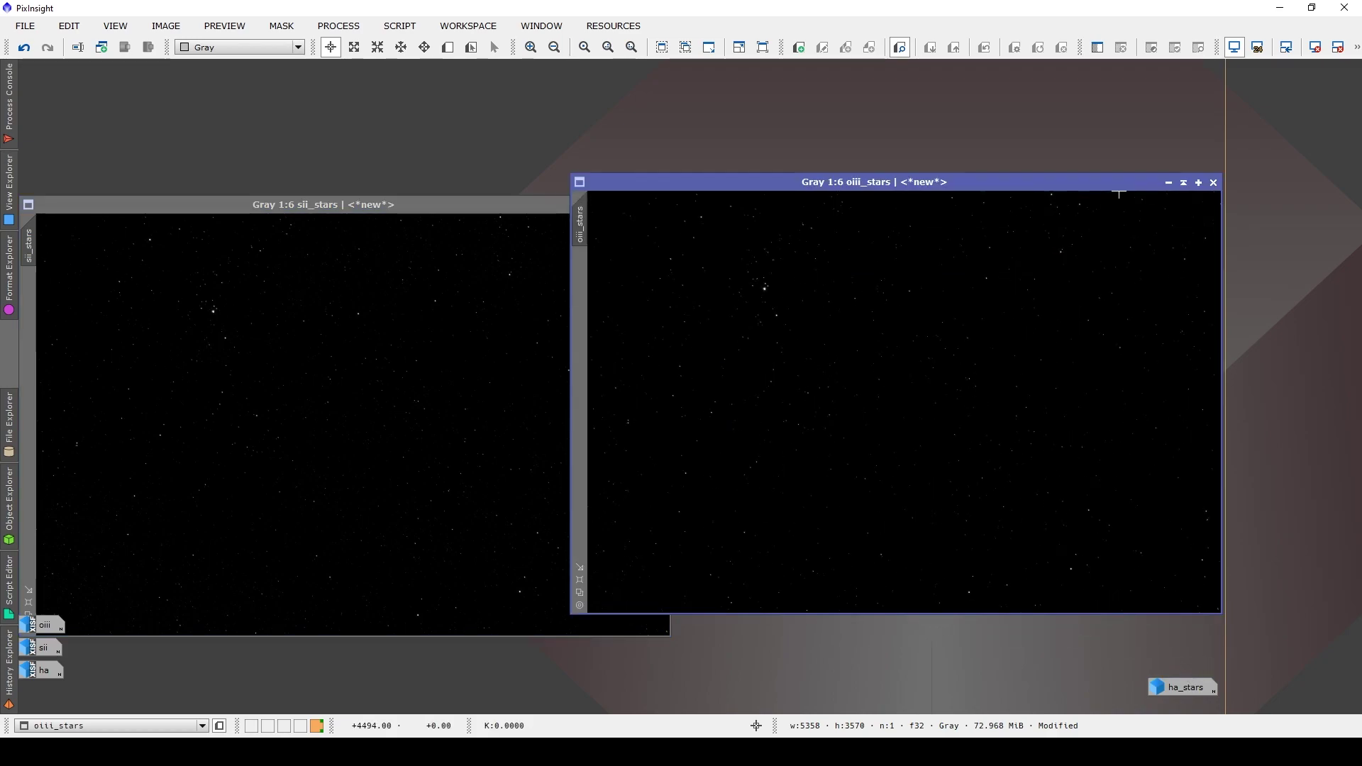
pyautogui.click(1183, 183)
pyautogui.click(617, 206)
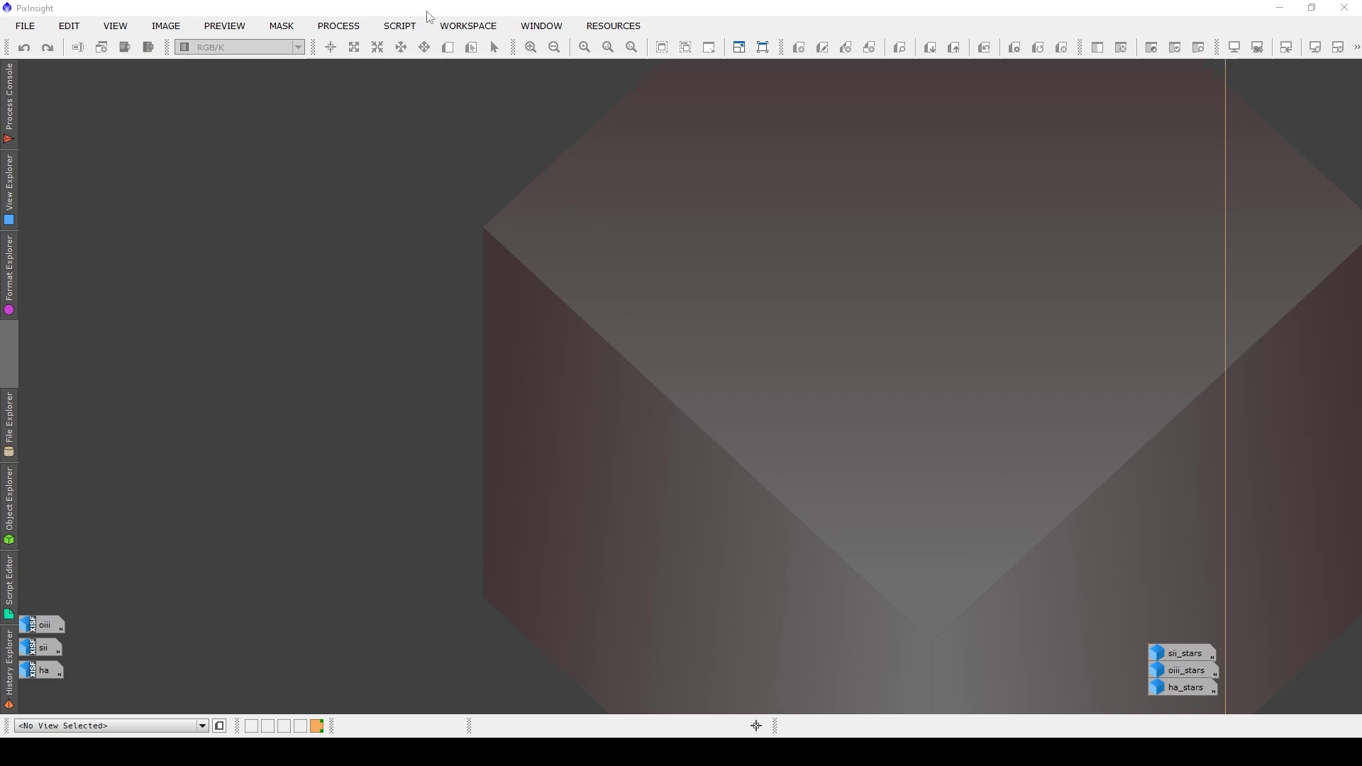
# - Launch the ForaxxPalette script from Utilities and move its dialog up and to the right
pyautogui.click(402, 29)
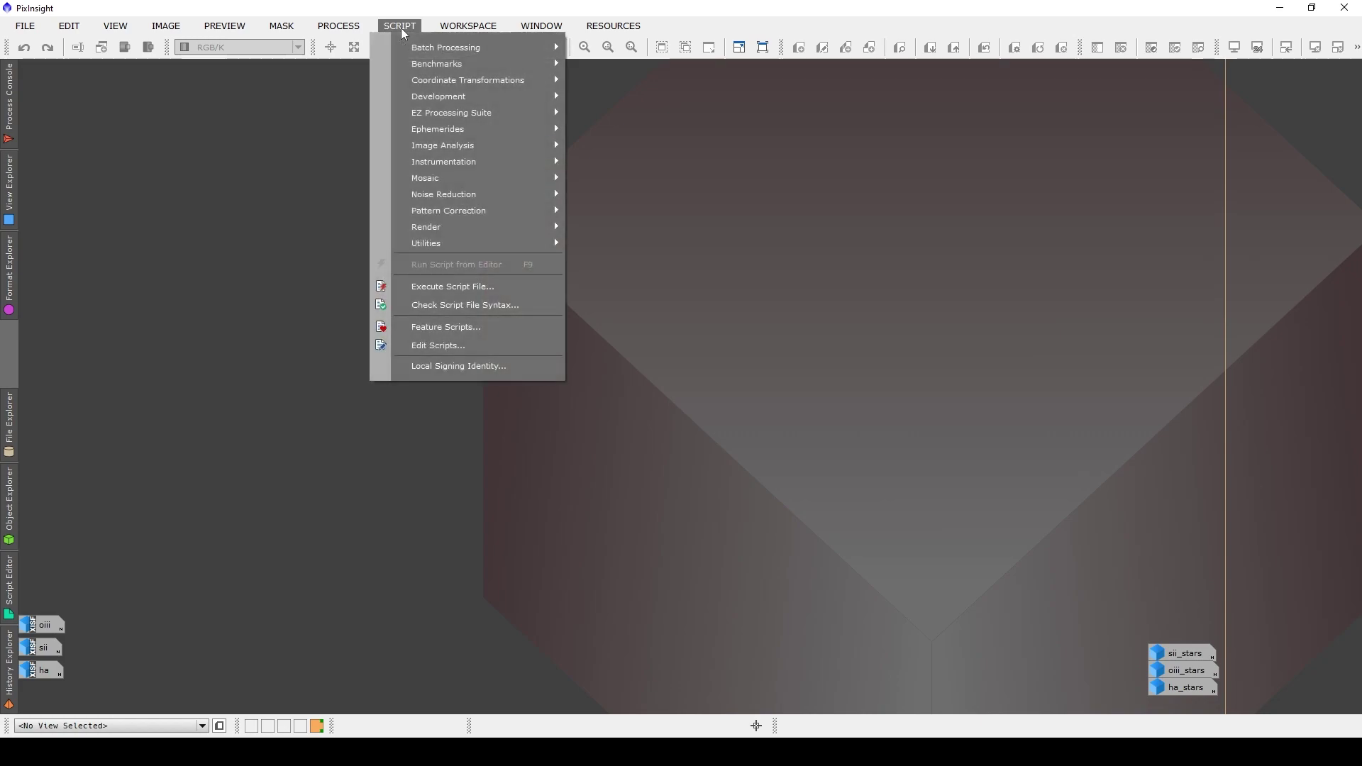
pyautogui.moveTo(451, 245)
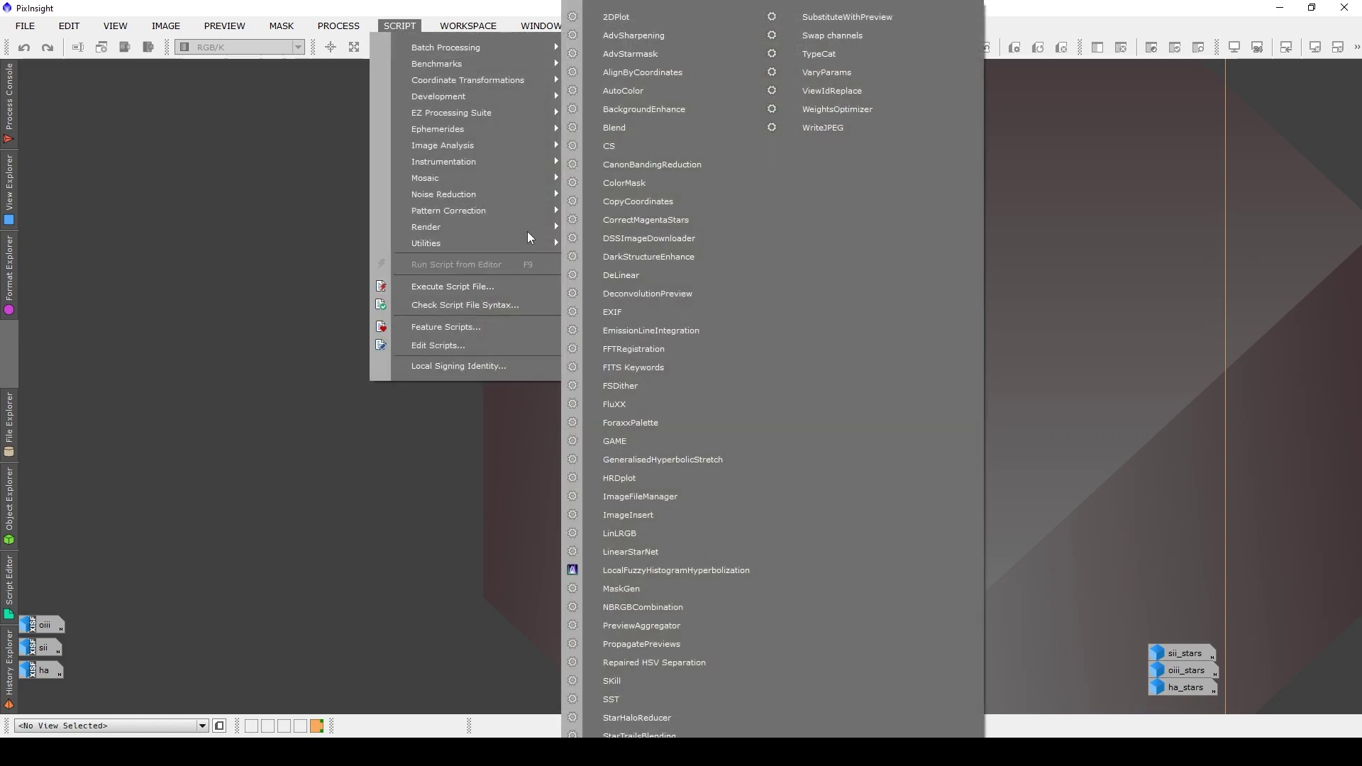
pyautogui.click(670, 425)
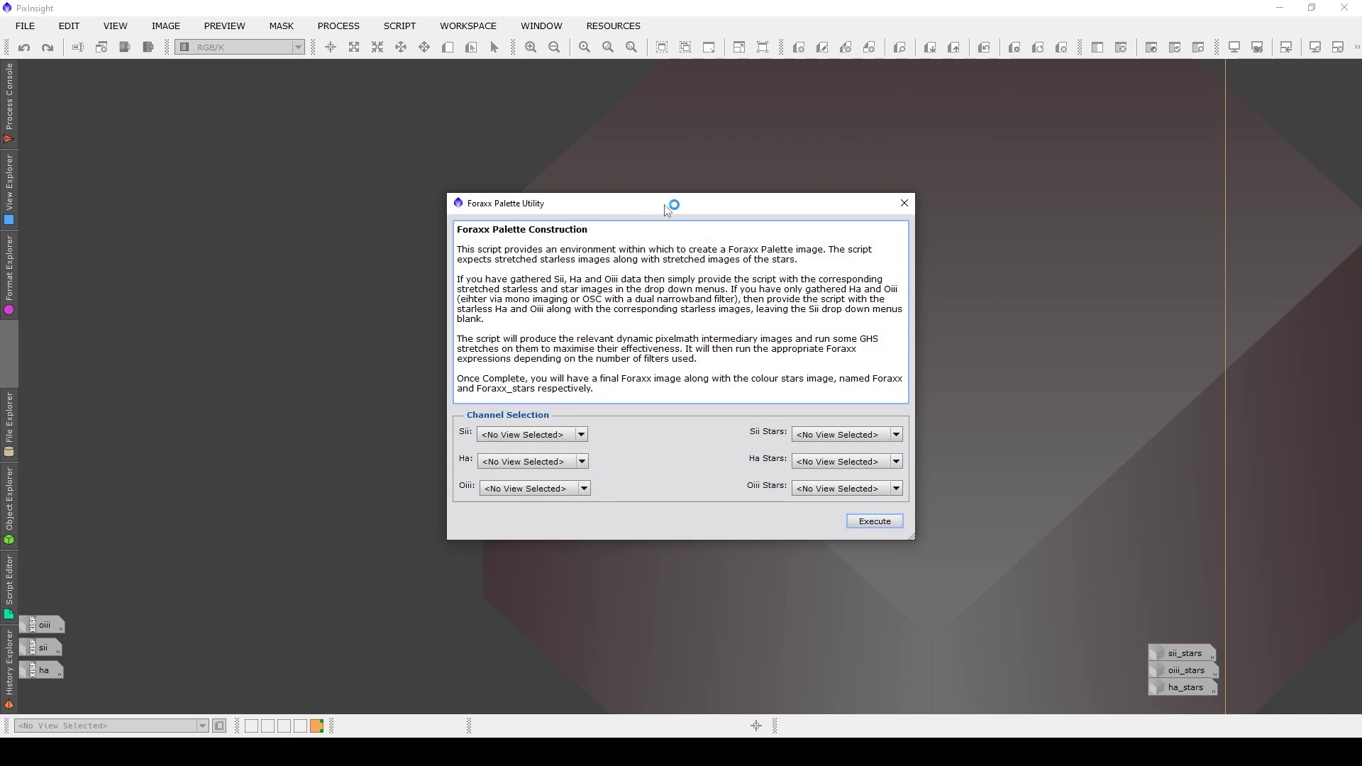
pyautogui.moveTo(667, 210); pyautogui.dragTo(814, 123)
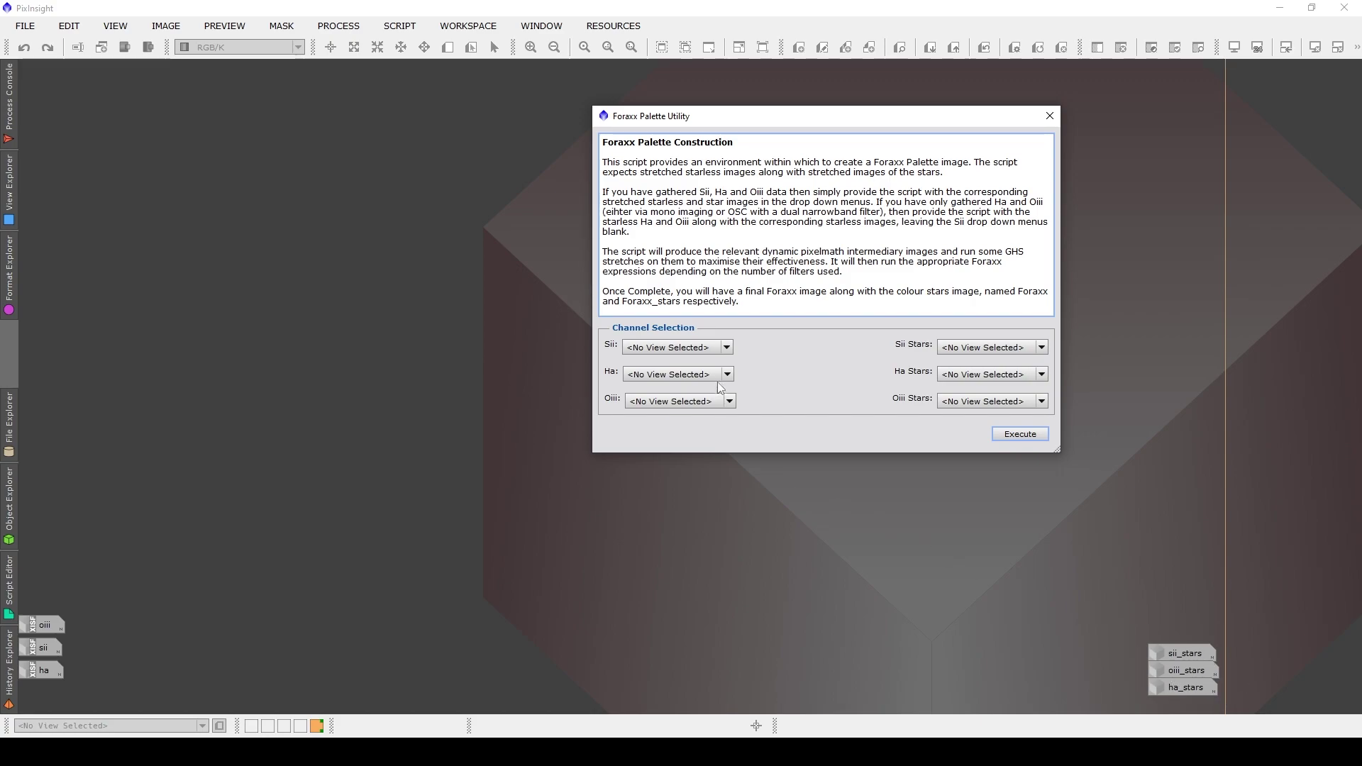
# - Assign the sii, ha and oiii images to the Sii, Ha and Oiii channel fields
pyautogui.click(683, 348)
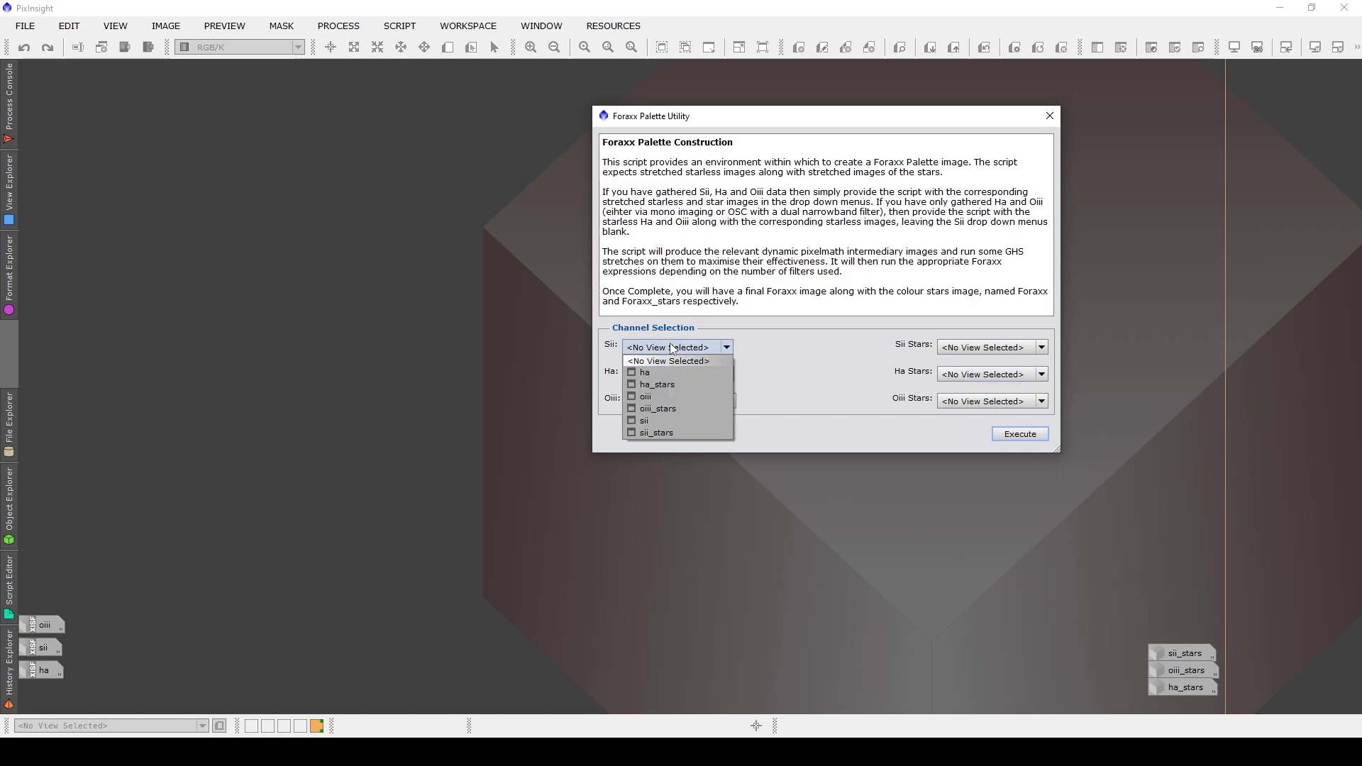
pyautogui.click(677, 420)
pyautogui.click(676, 374)
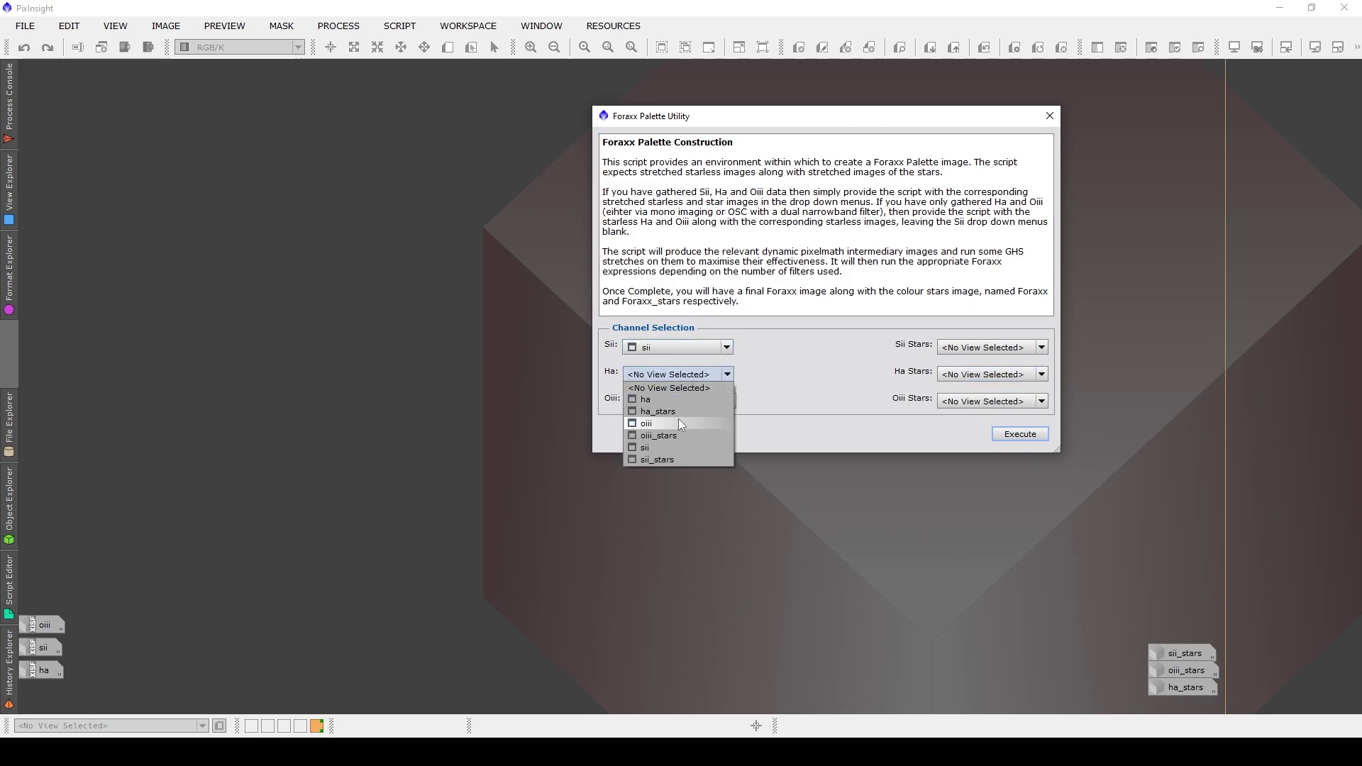
pyautogui.click(675, 399)
pyautogui.click(679, 400)
pyautogui.click(679, 450)
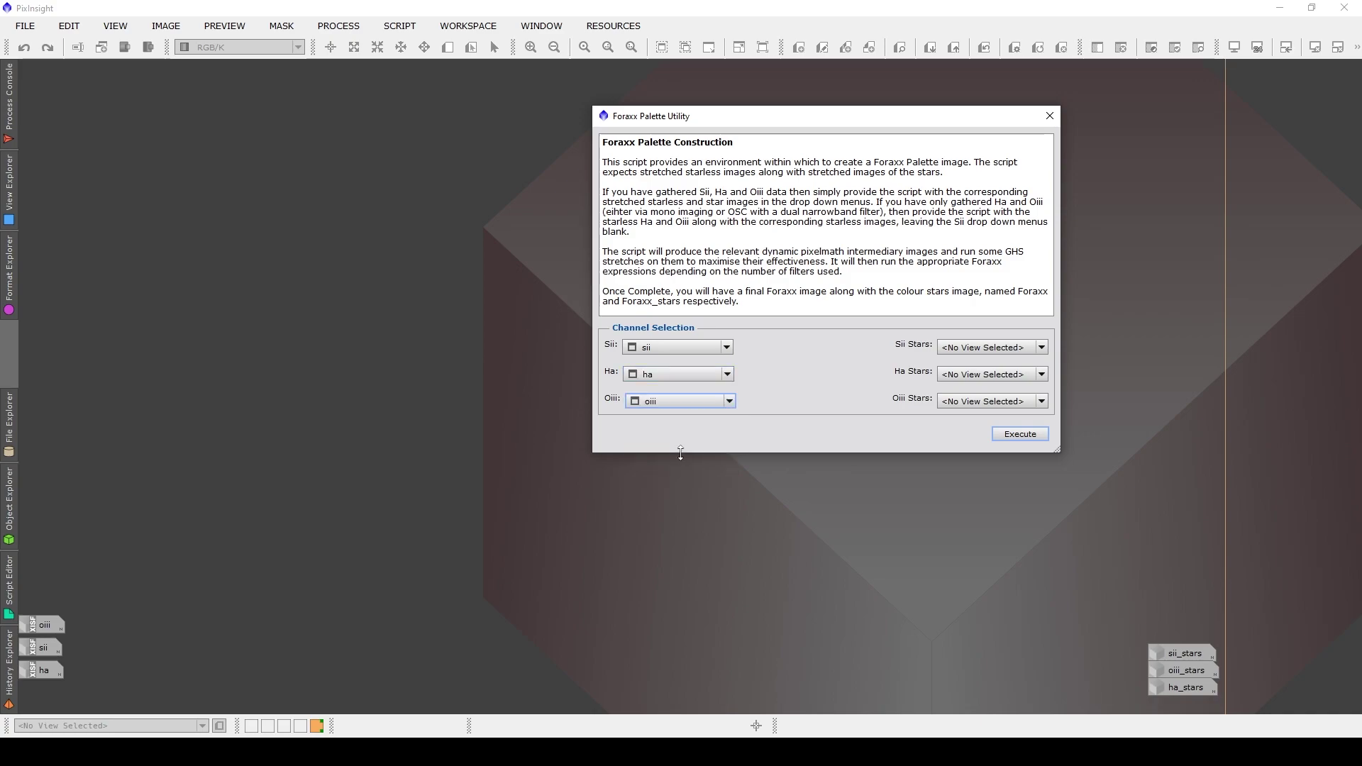
# - Set the star fields to sii_stars, ha_stars and oiii_stars, then execute the script
pyautogui.click(990, 351)
pyautogui.click(989, 431)
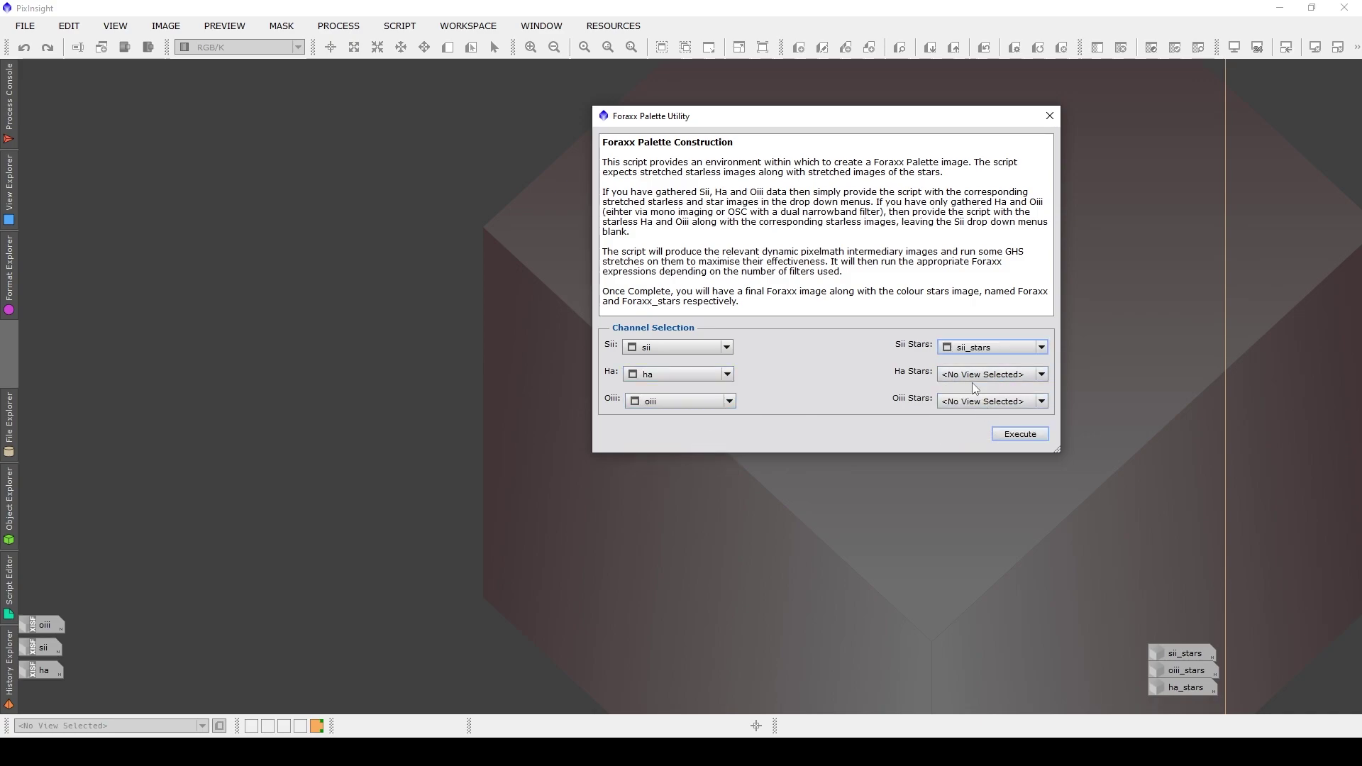
pyautogui.click(975, 376)
pyautogui.click(972, 411)
pyautogui.click(989, 400)
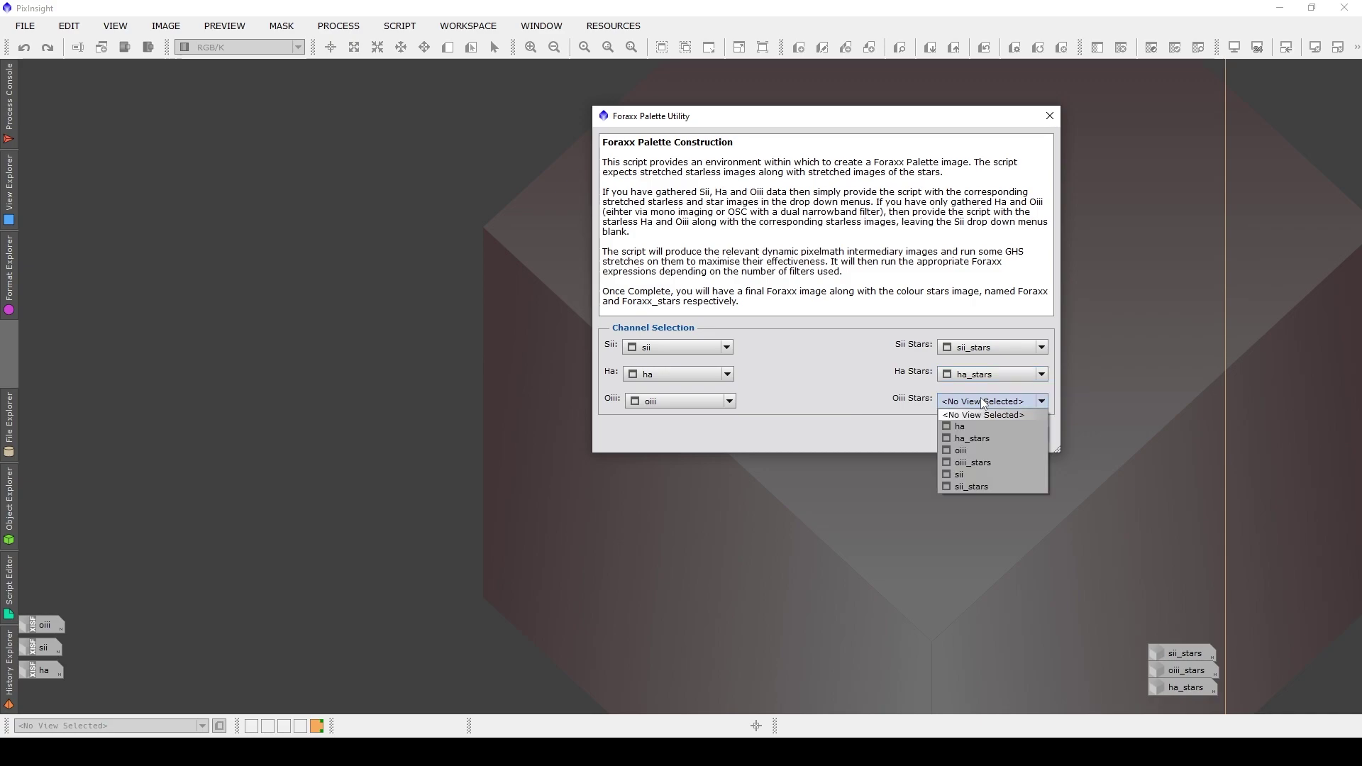
pyautogui.click(983, 462)
pyautogui.click(995, 440)
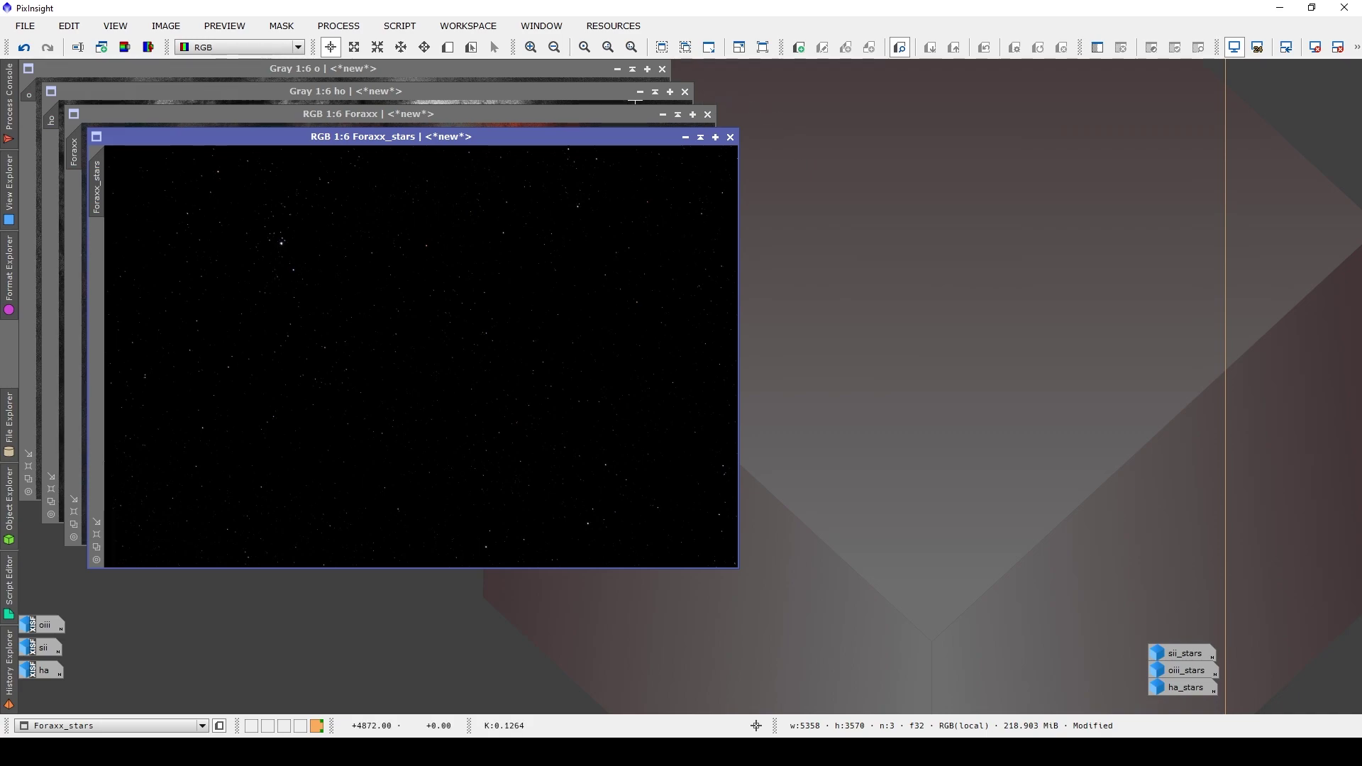
# - Iconize the o and ho intermediate images and move the o icon aside
pyautogui.click(537, 66)
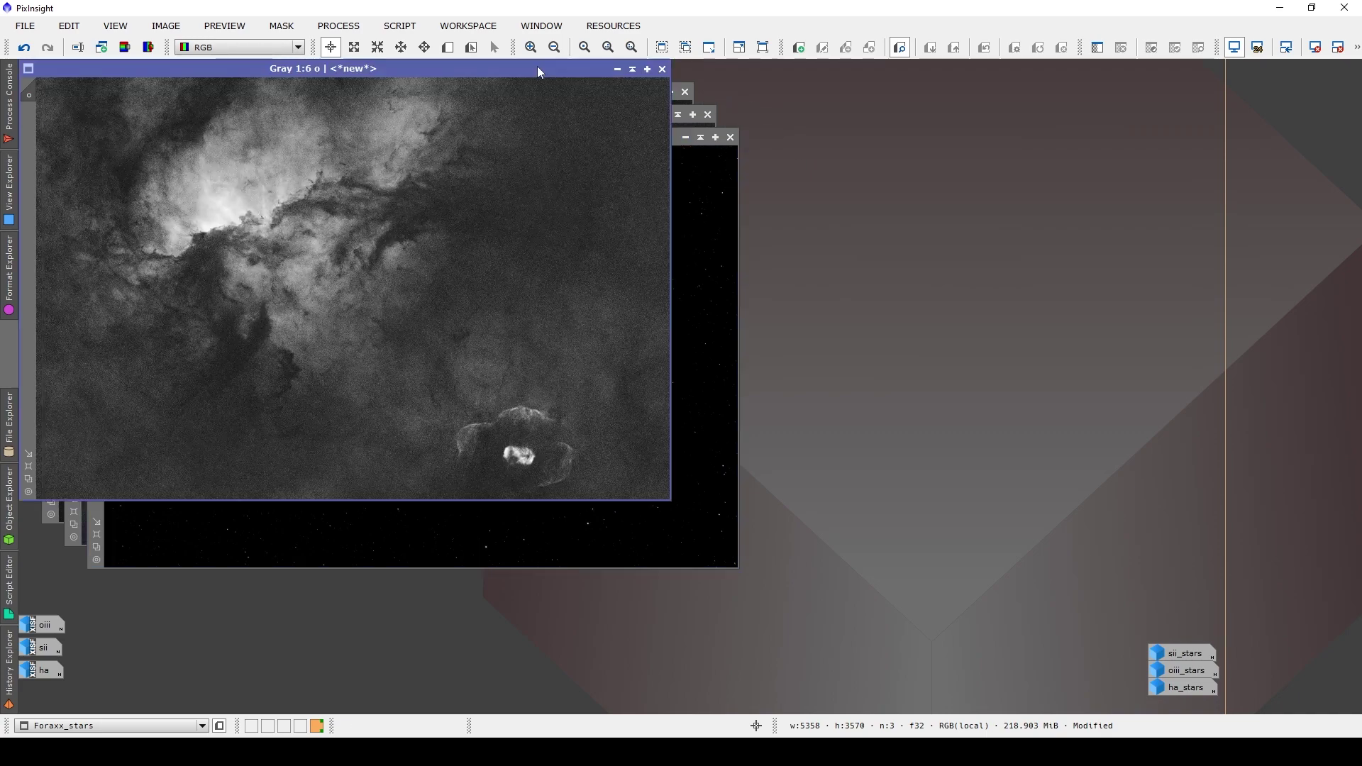
pyautogui.click(617, 69)
pyautogui.moveTo(380, 286); pyautogui.dragTo(1030, 668)
pyautogui.click(466, 92)
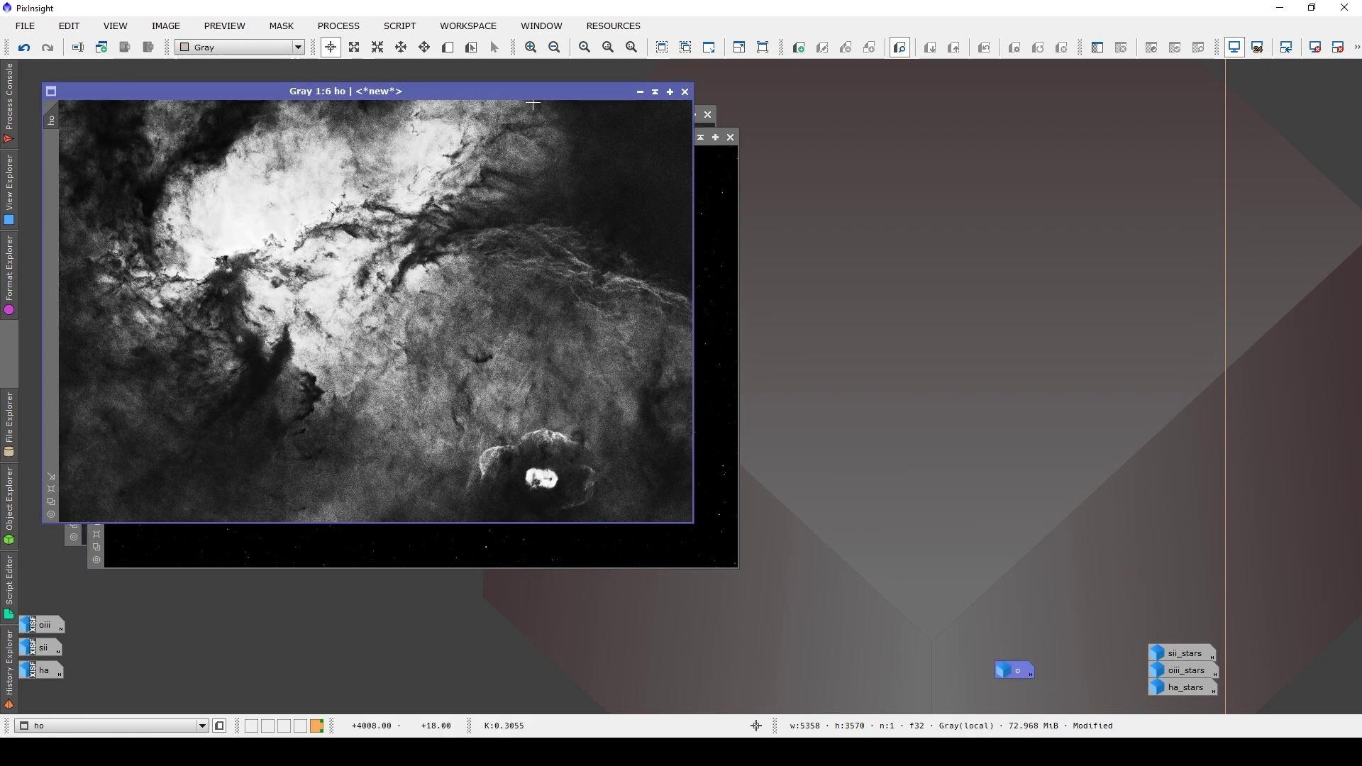
pyautogui.click(654, 94)
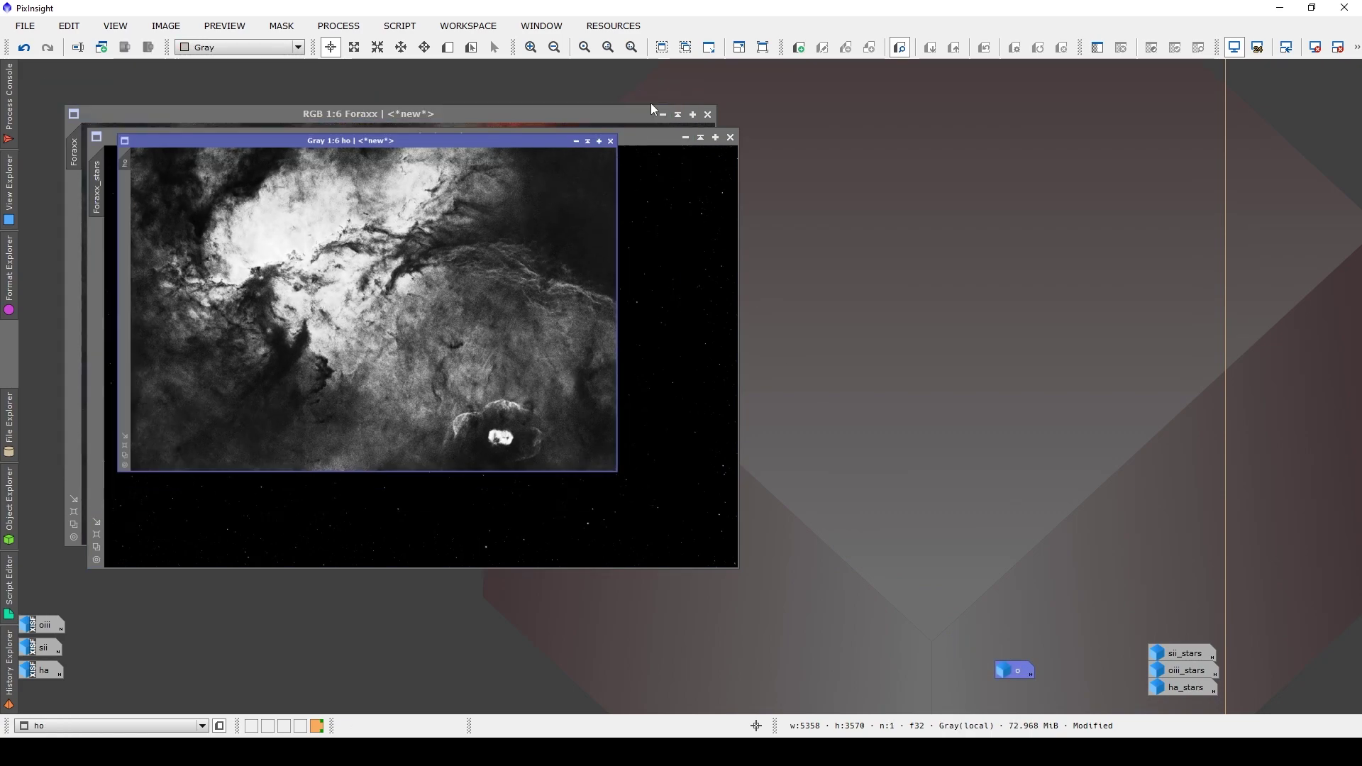
# - Arrange Foraxx at the top left with Foraxx_stars placed beside it
pyautogui.moveTo(483, 118); pyautogui.dragTo(454, 81)
pyautogui.click(733, 280)
pyautogui.moveTo(524, 136); pyautogui.dragTo(1113, 71)
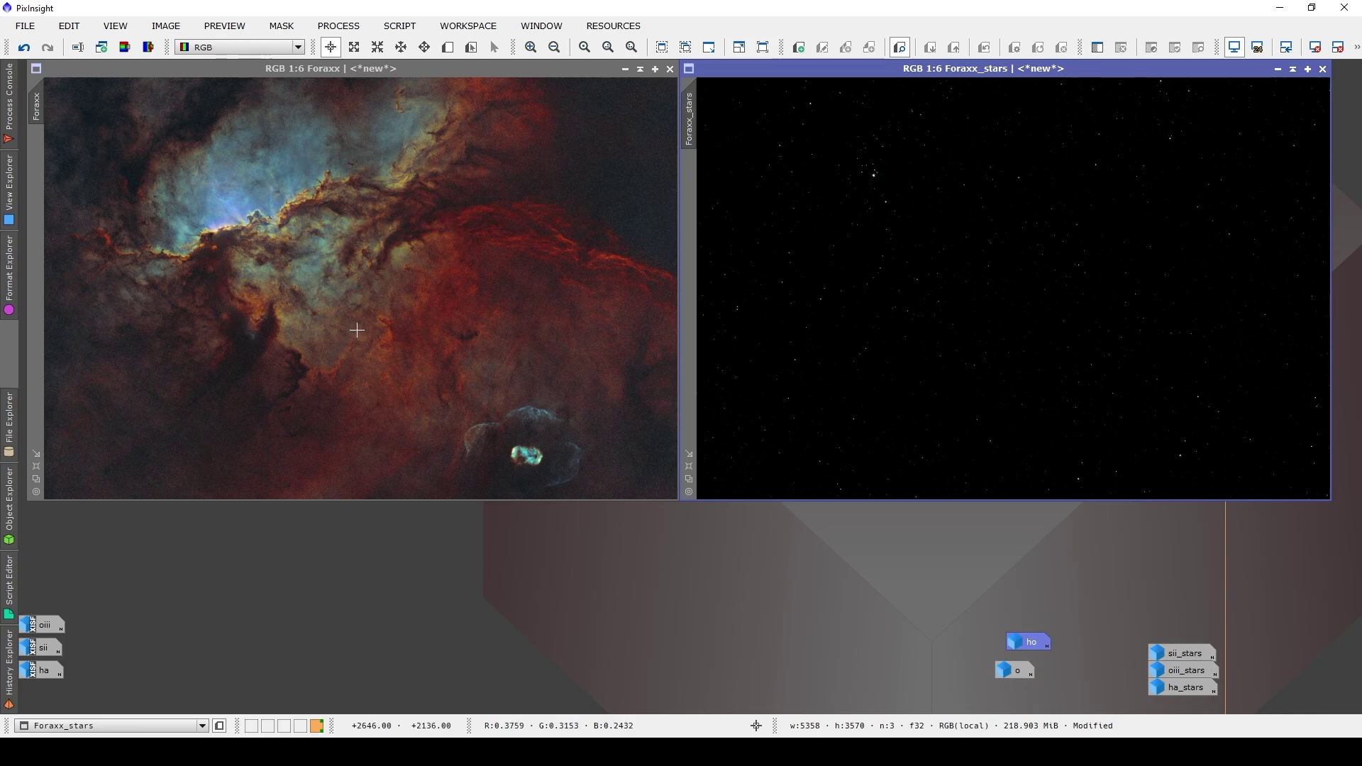
pyautogui.click(13, 674)
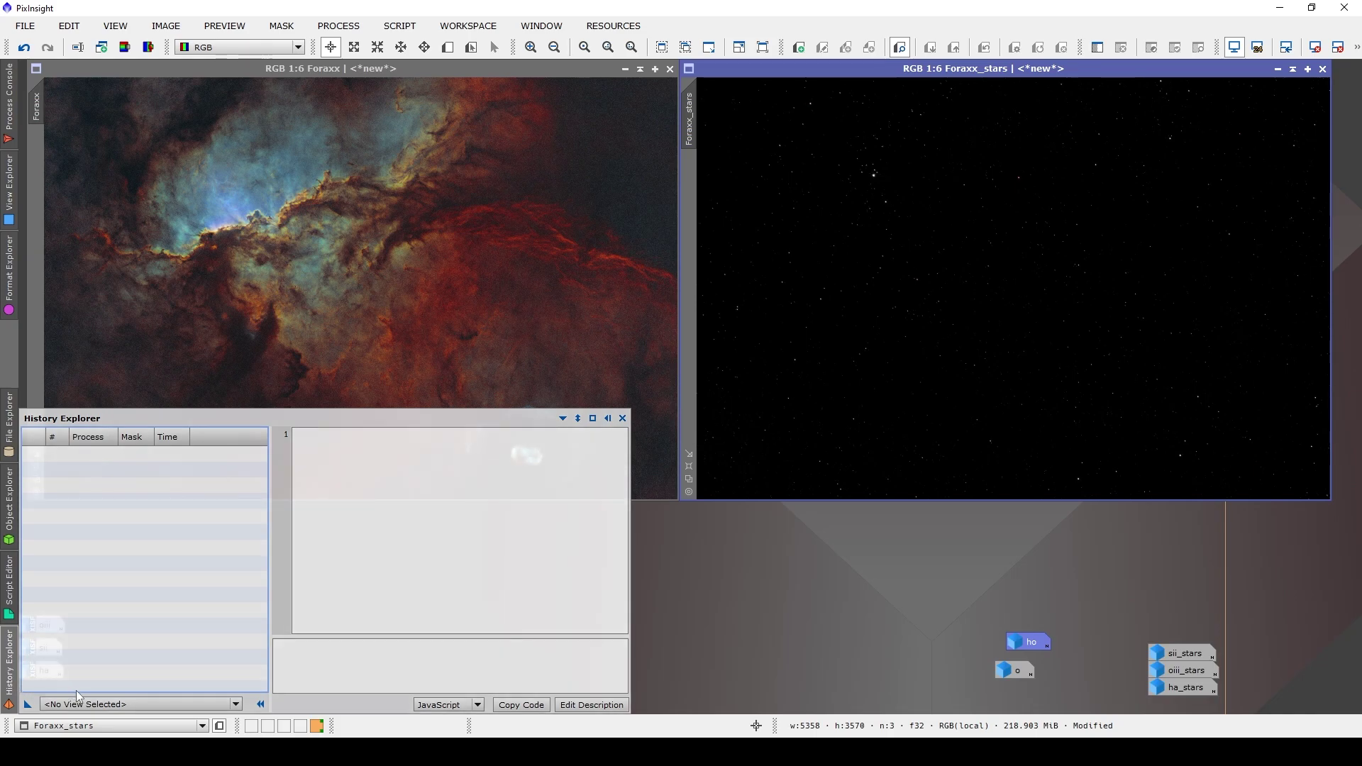
pyautogui.click(78, 699)
pyautogui.click(96, 577)
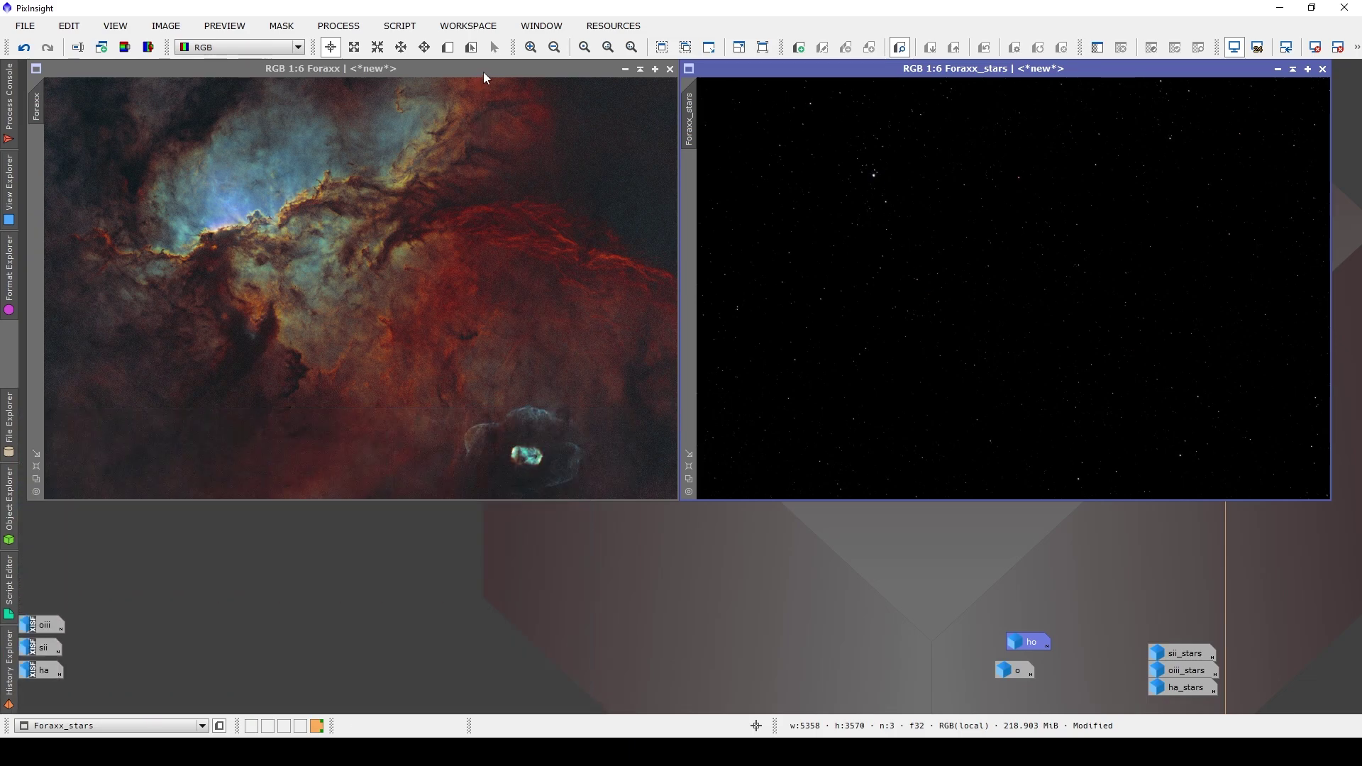
# - Make the Foraxx image window the active view
pyautogui.click(483, 71)
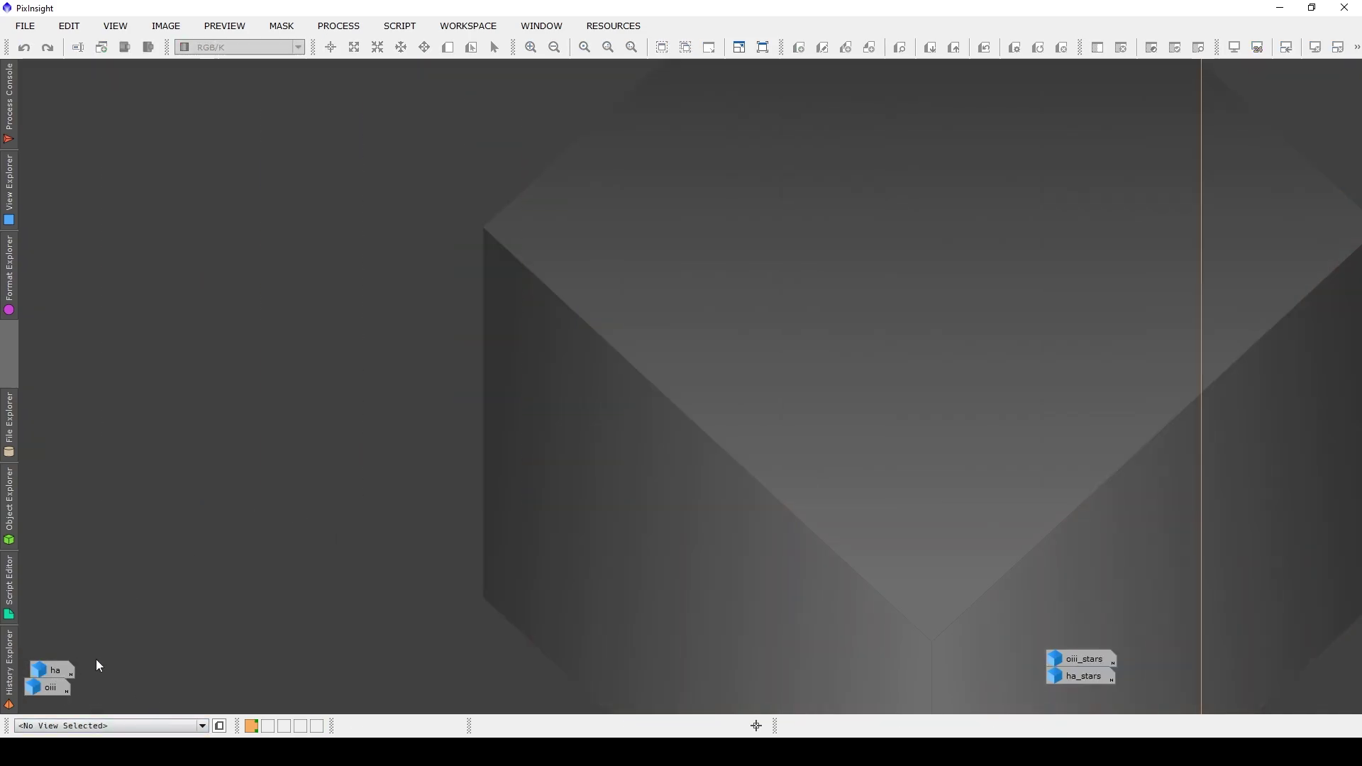
# - Undo the last step on ha, then view oiii and iconize both images
pyautogui.doubleClick(61, 667)
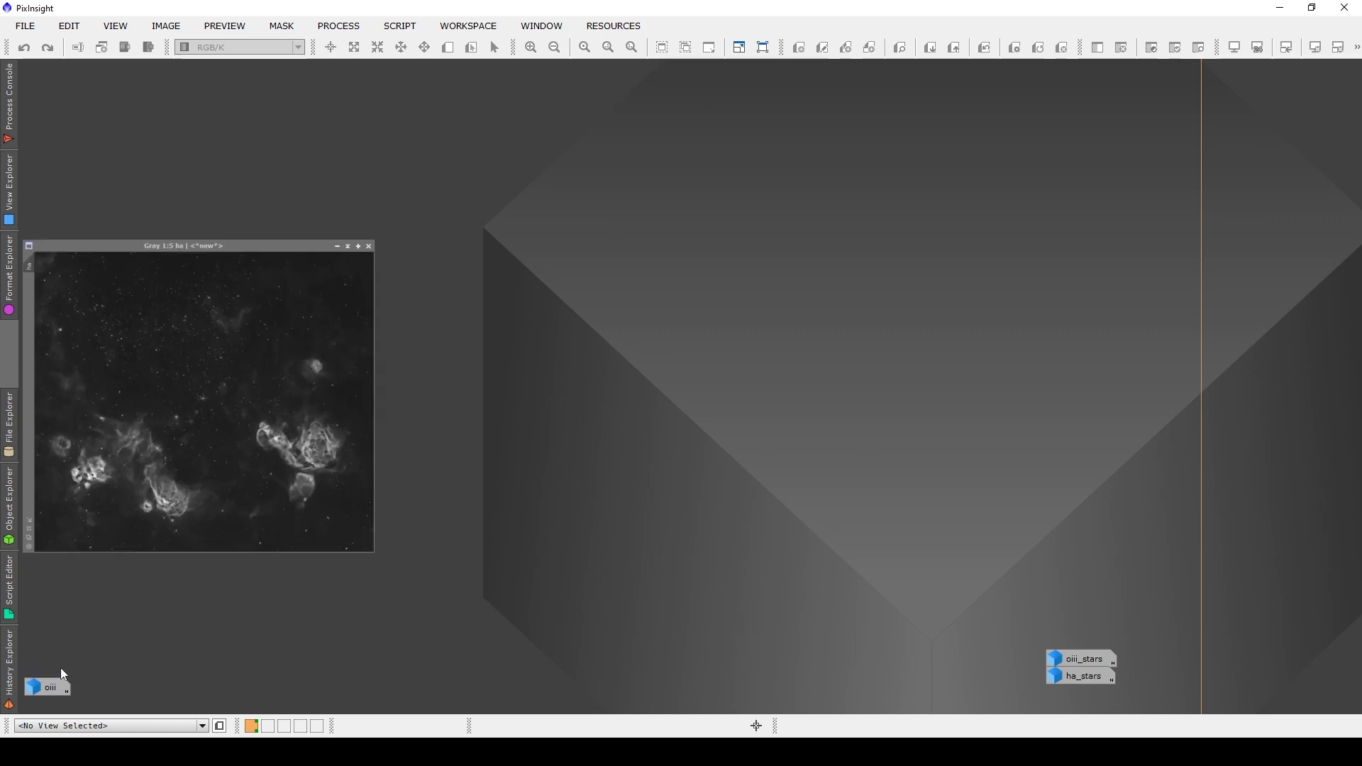
pyautogui.click(23, 49)
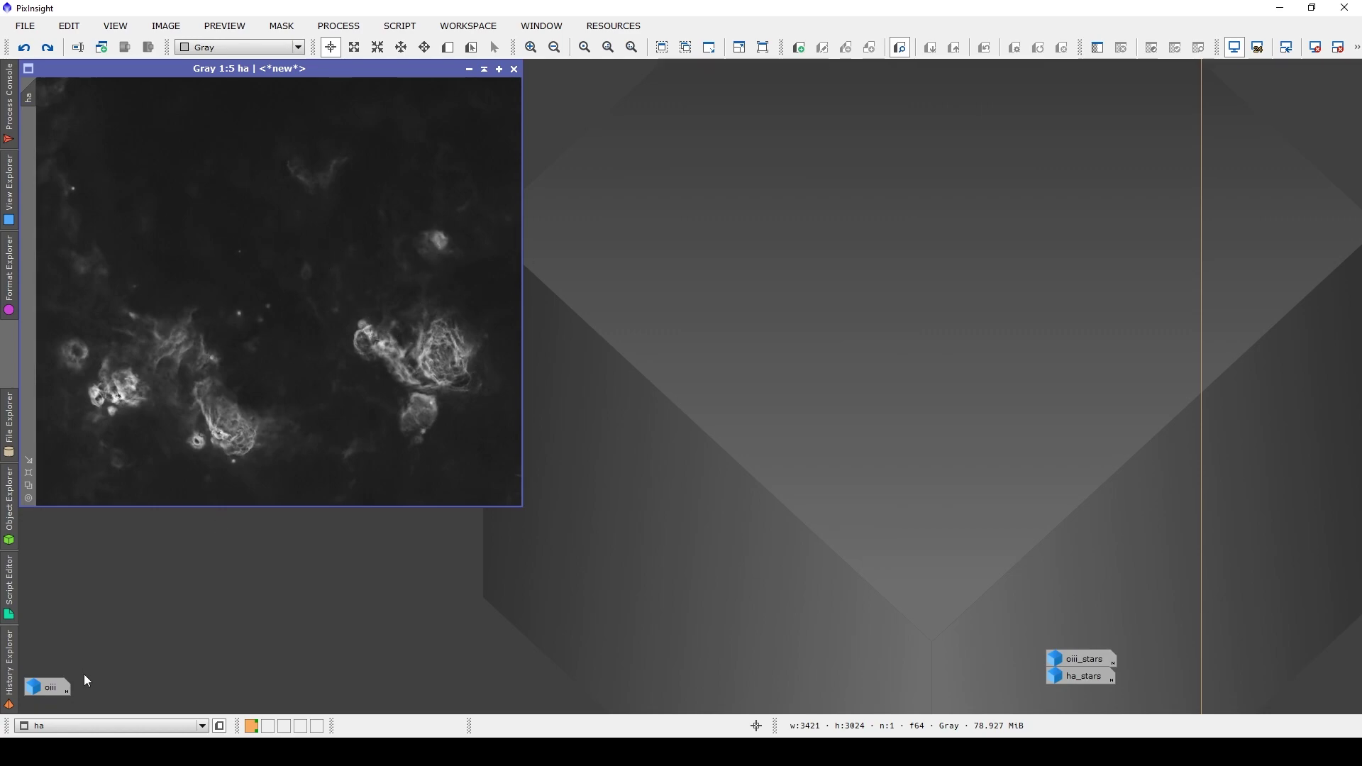
pyautogui.doubleClick(45, 691)
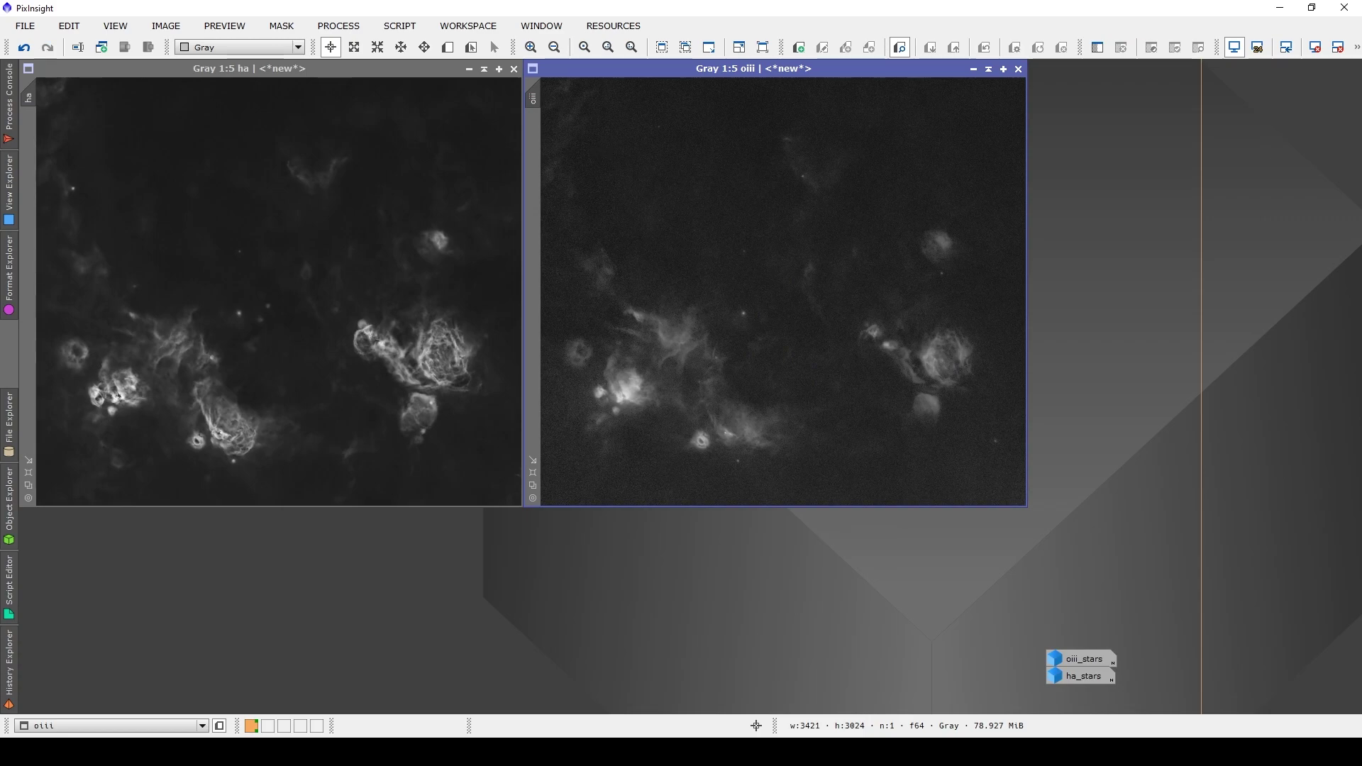
pyautogui.click(973, 70)
pyautogui.click(469, 70)
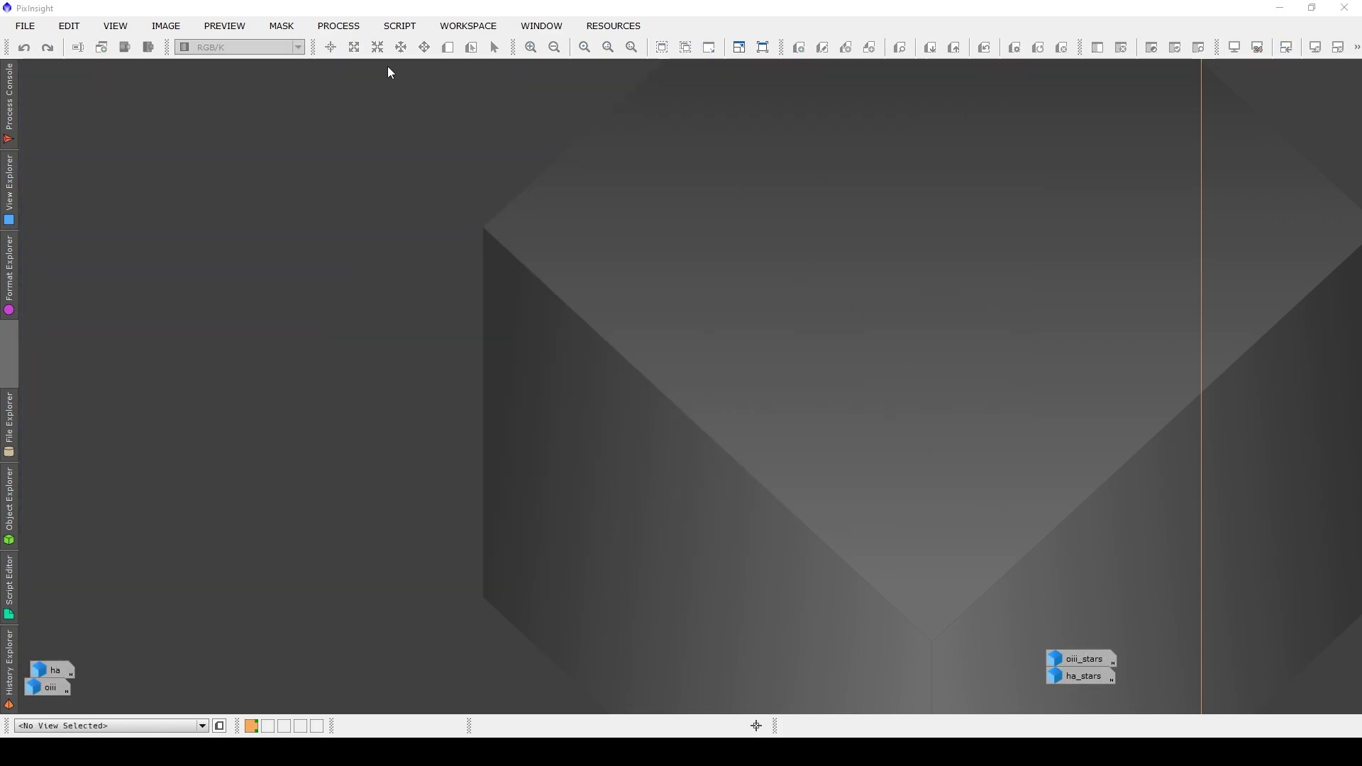
pyautogui.click(399, 29)
# - Launch ForaxxPalette and set the Ha channel to ha and Oiii to oiii
pyautogui.moveTo(471, 245)
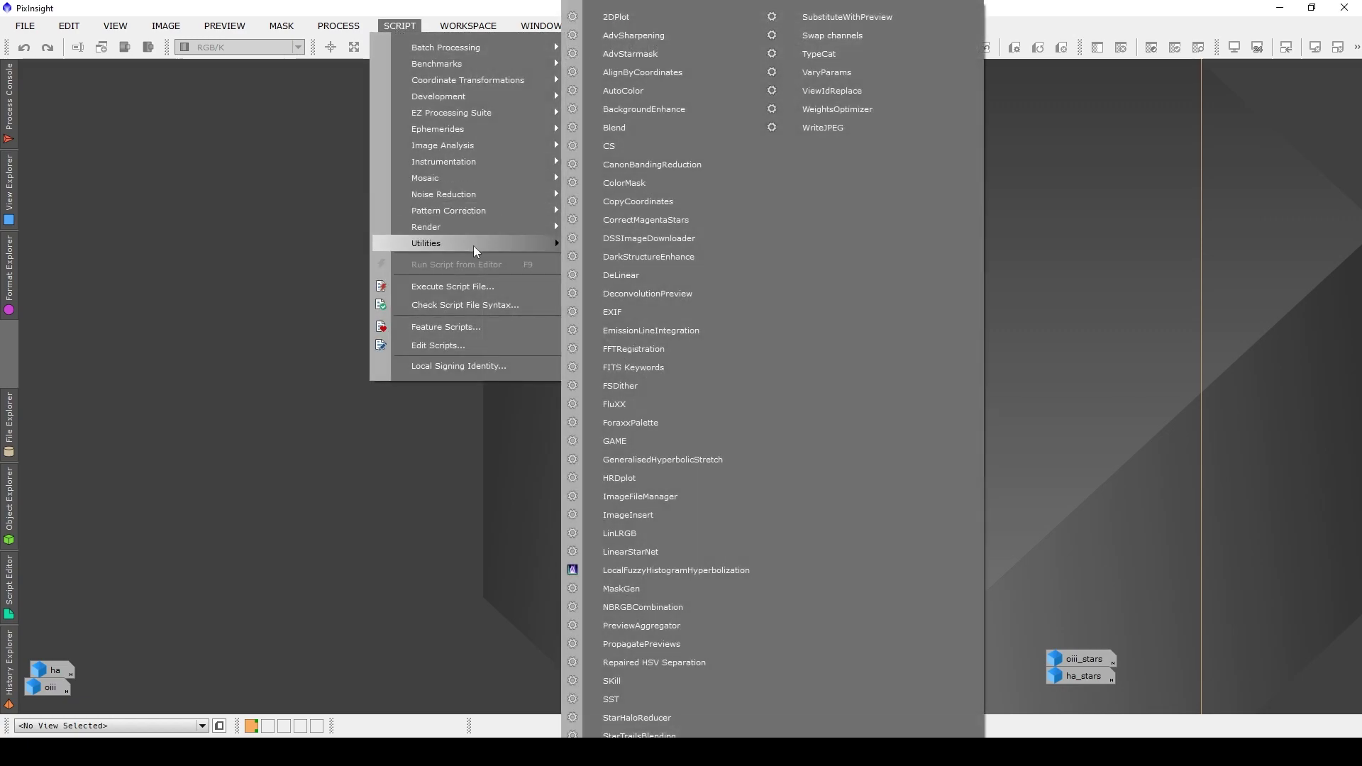
pyautogui.click(670, 424)
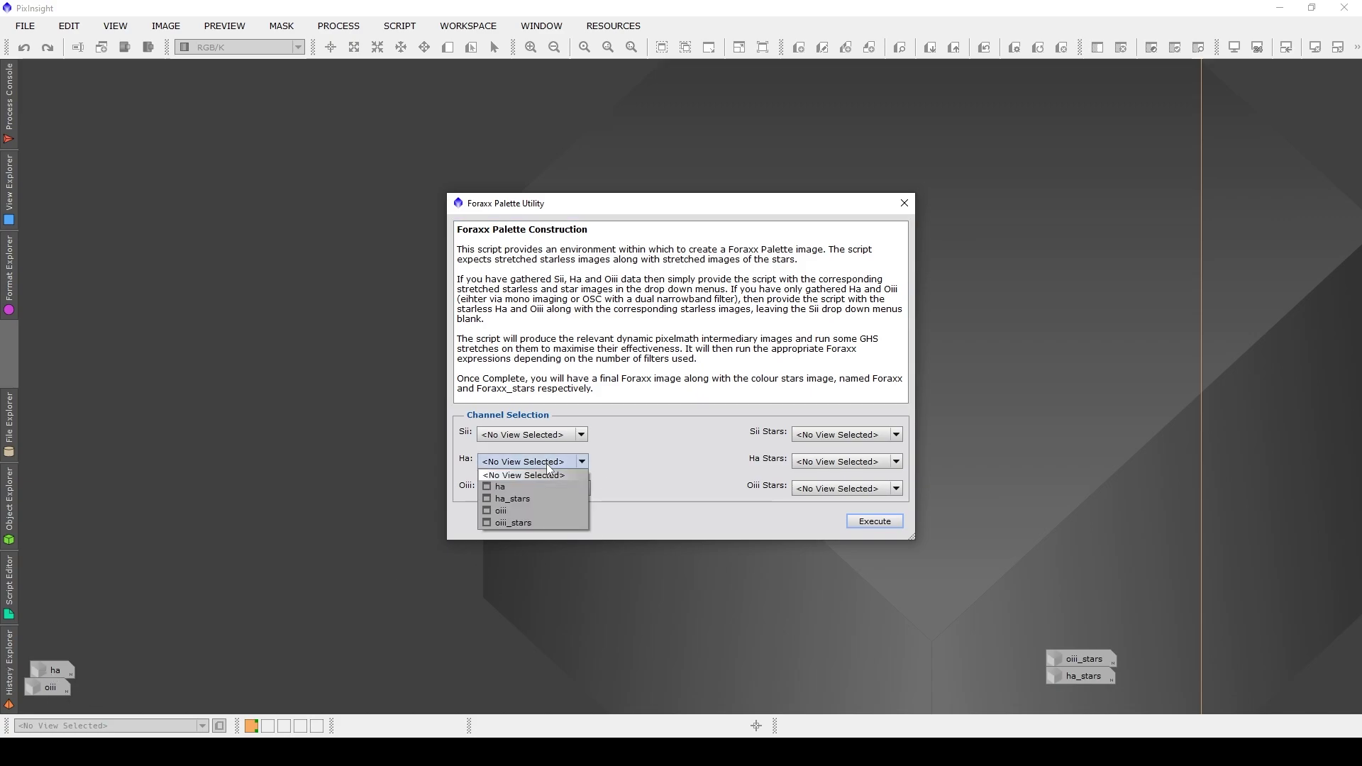
pyautogui.click(539, 488)
pyautogui.click(543, 488)
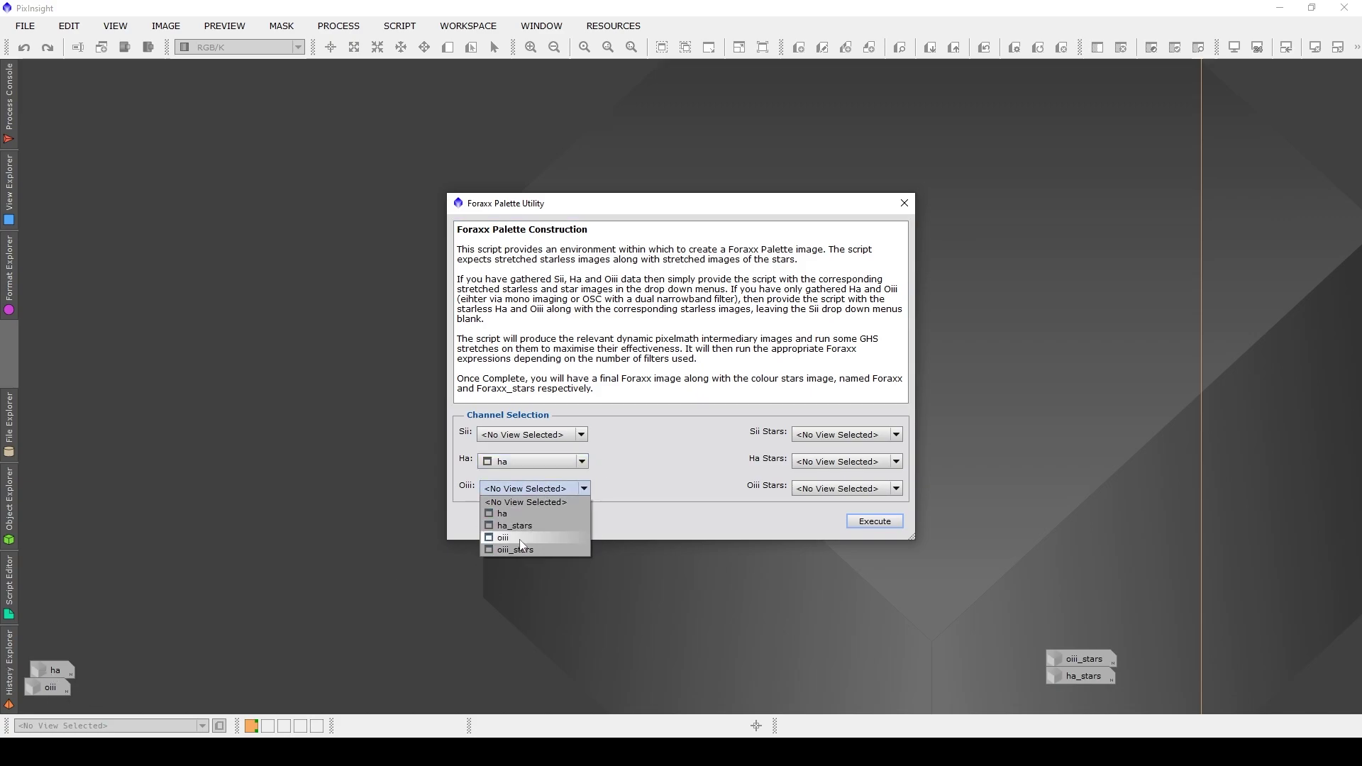
pyautogui.click(522, 539)
# - Set Ha Stars to ha_stars and Oiii Stars to oiii_stars, then execute
pyautogui.click(816, 465)
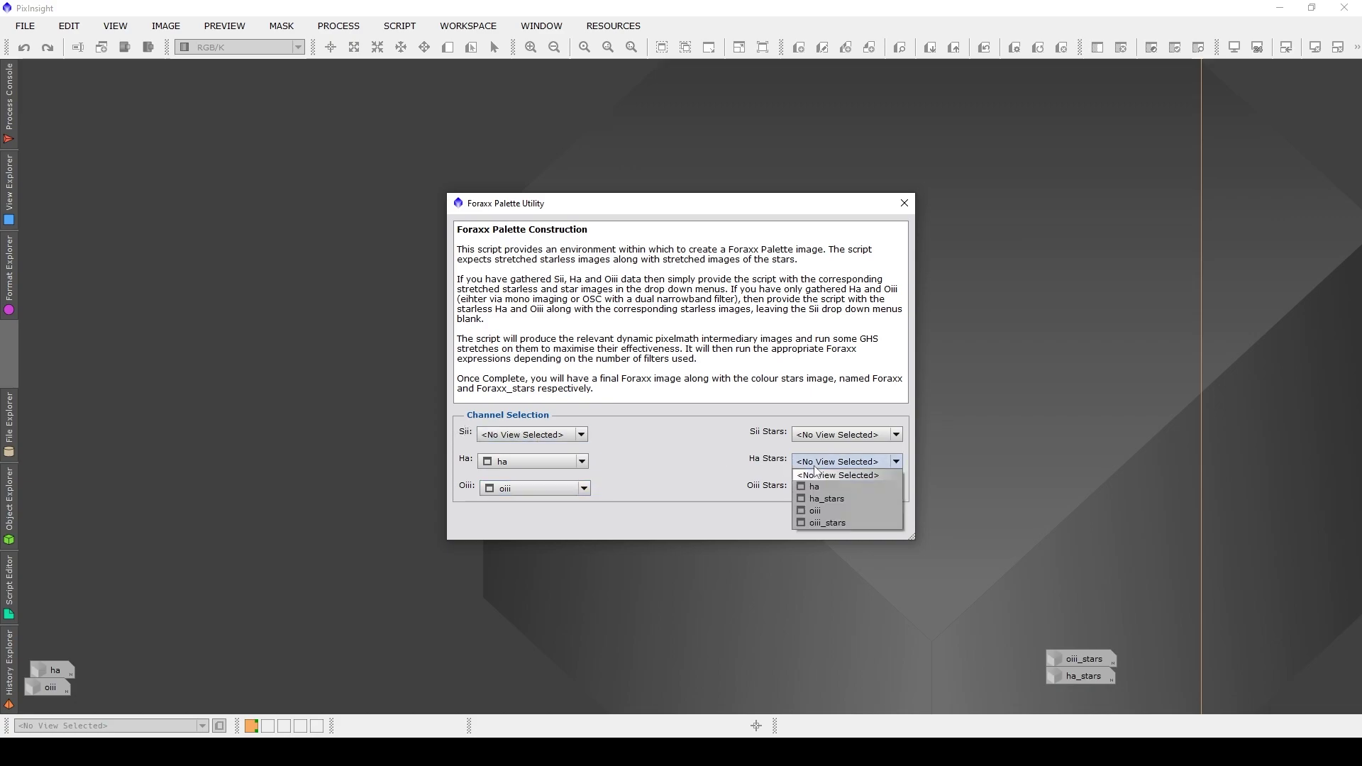
pyautogui.click(827, 499)
pyautogui.click(834, 488)
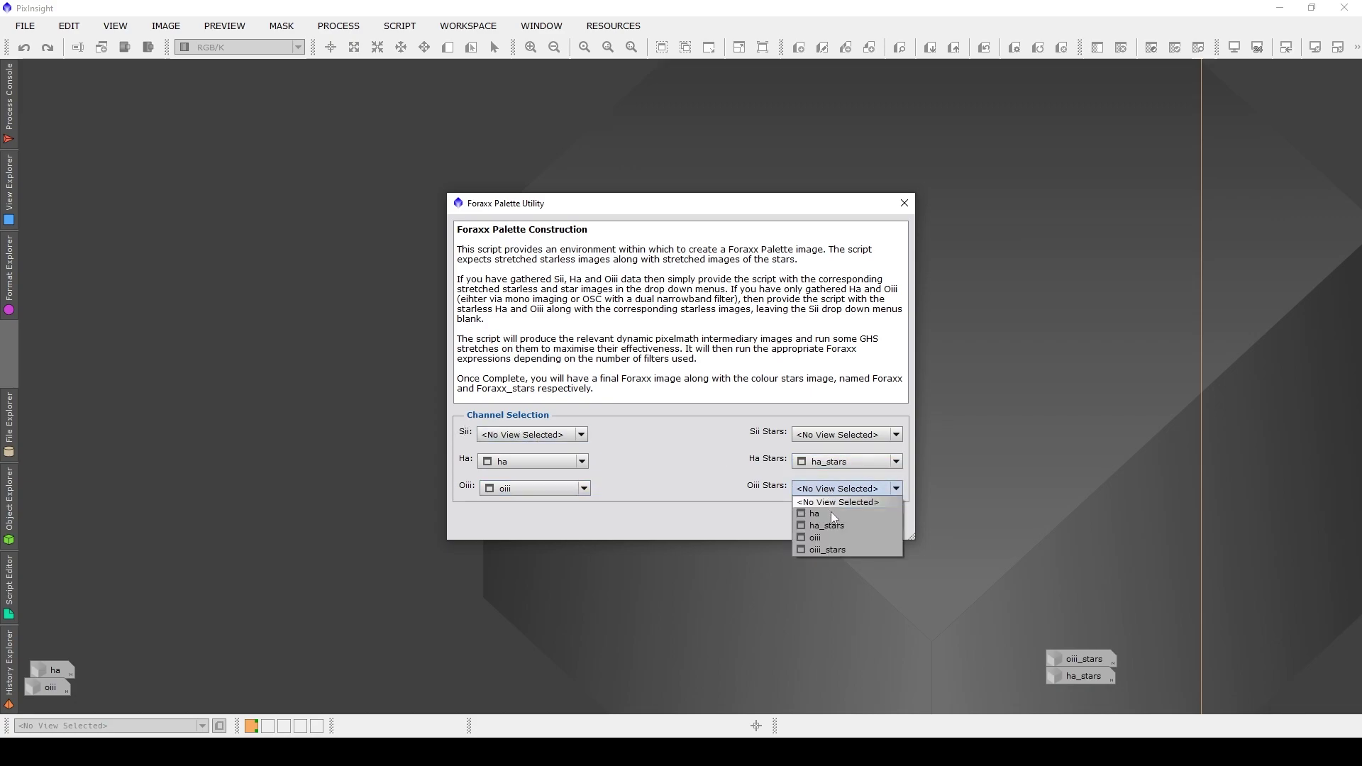
pyautogui.click(836, 551)
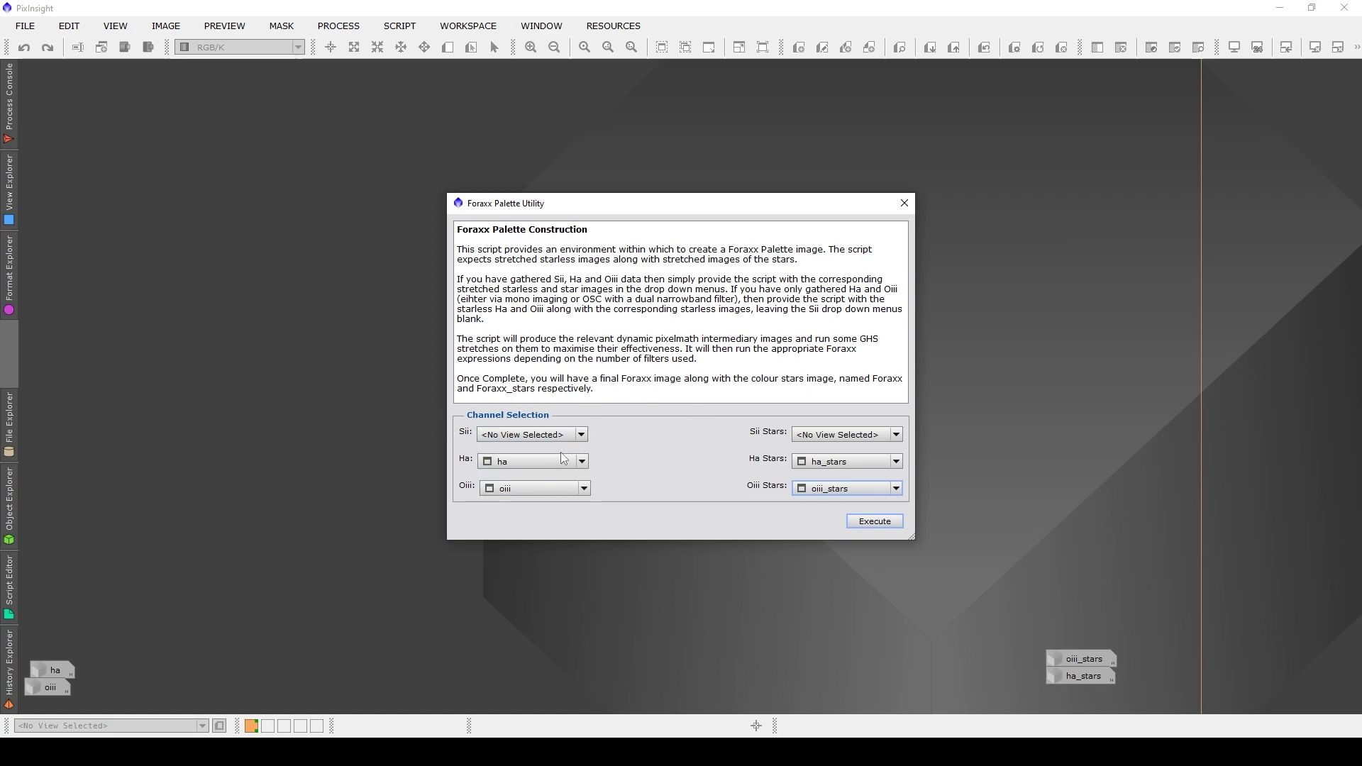
pyautogui.click(875, 521)
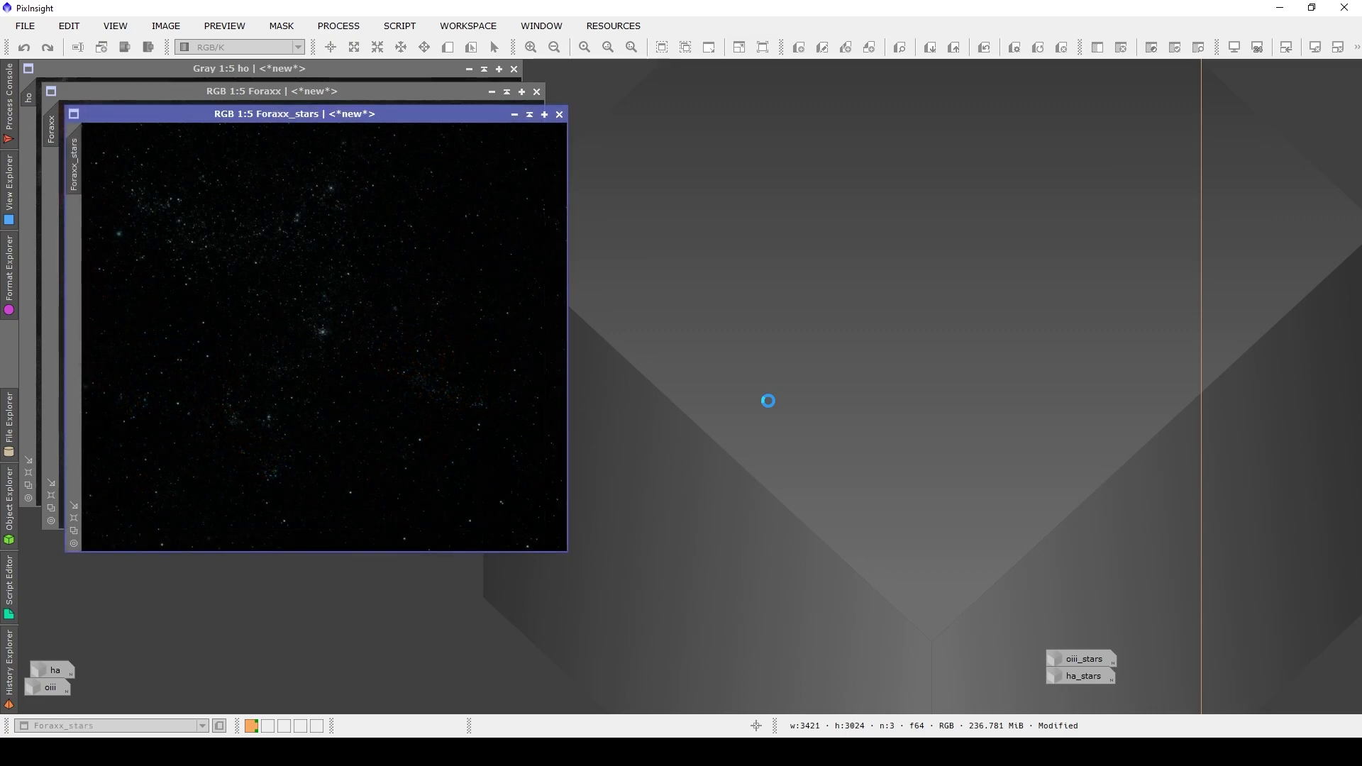
# - Place Foraxx beside Foraxx_stars, inspect ho enlarged, then iconize it lower down
pyautogui.moveTo(435, 115); pyautogui.dragTo(1095, 104)
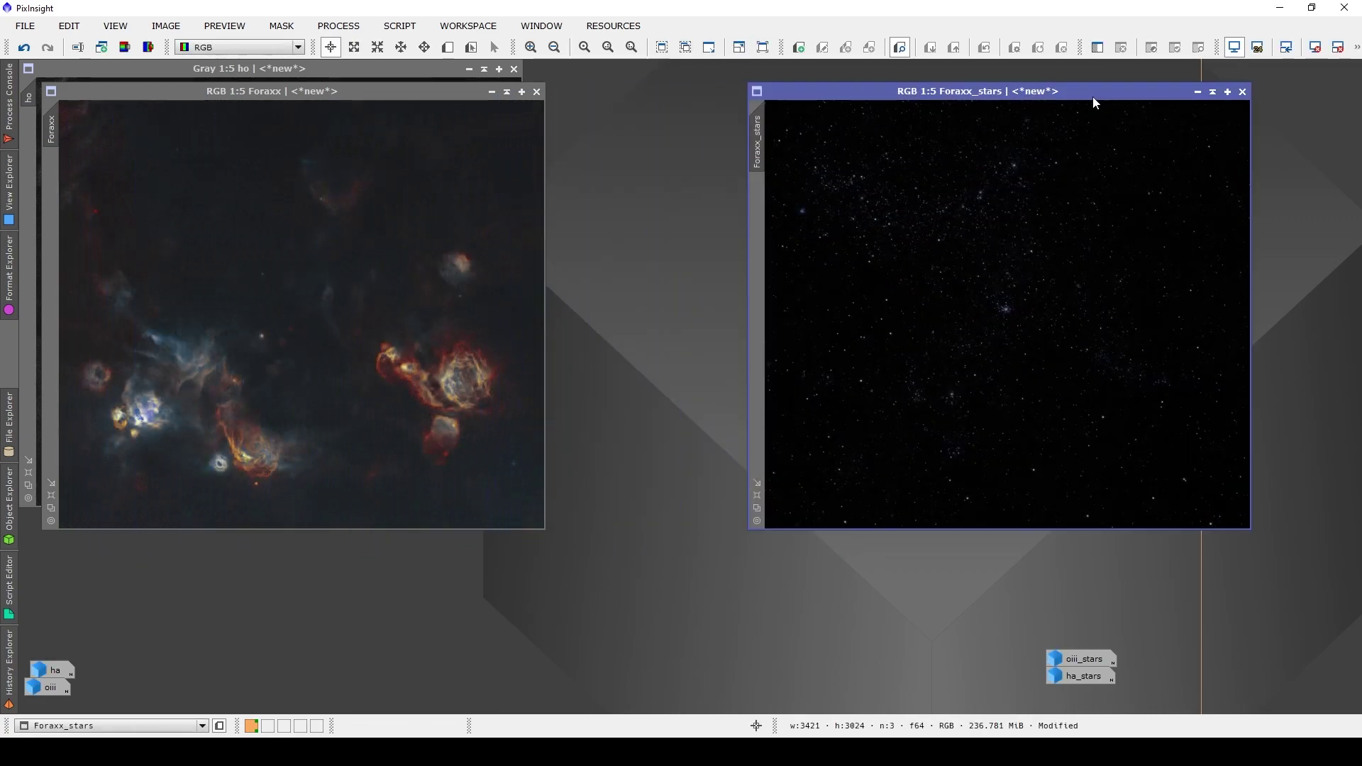
pyautogui.moveTo(412, 91); pyautogui.dragTo(611, 88)
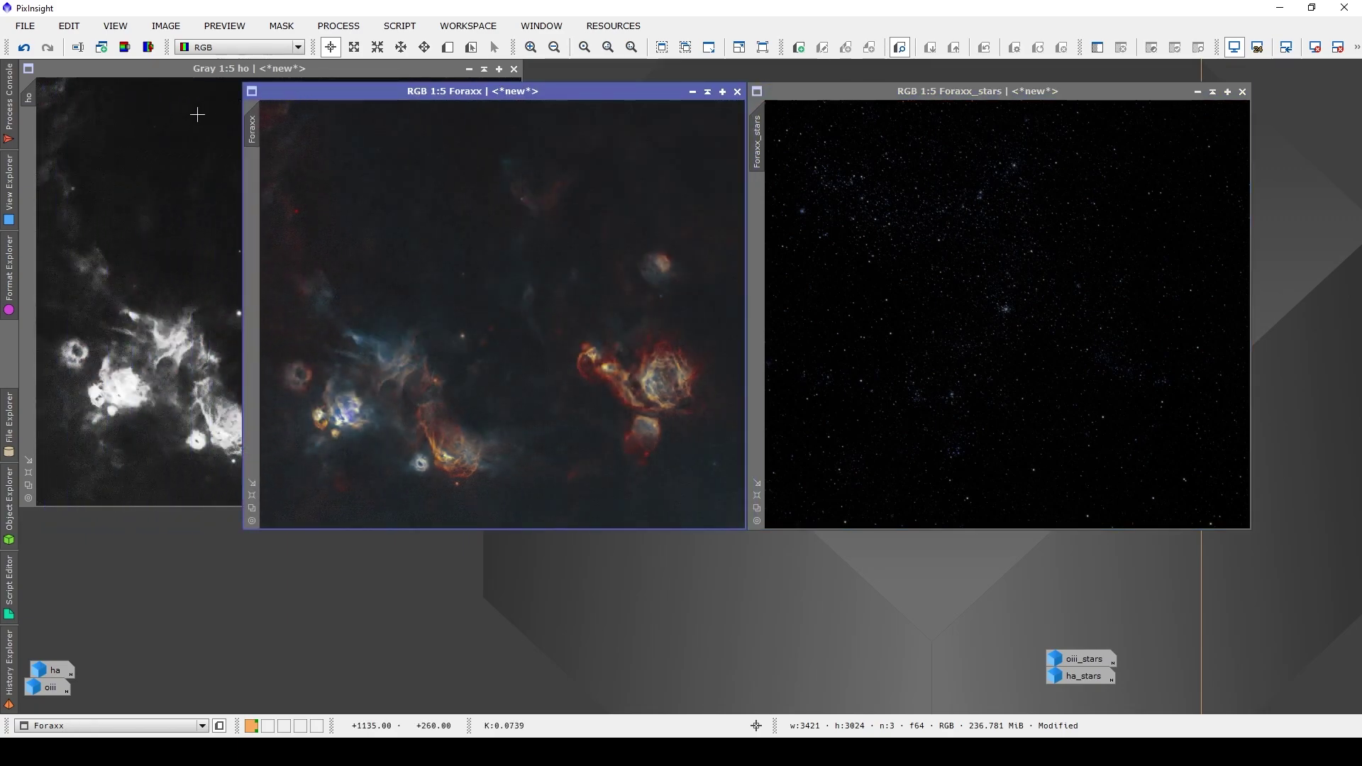
pyautogui.click(229, 74)
pyautogui.doubleClick(227, 71)
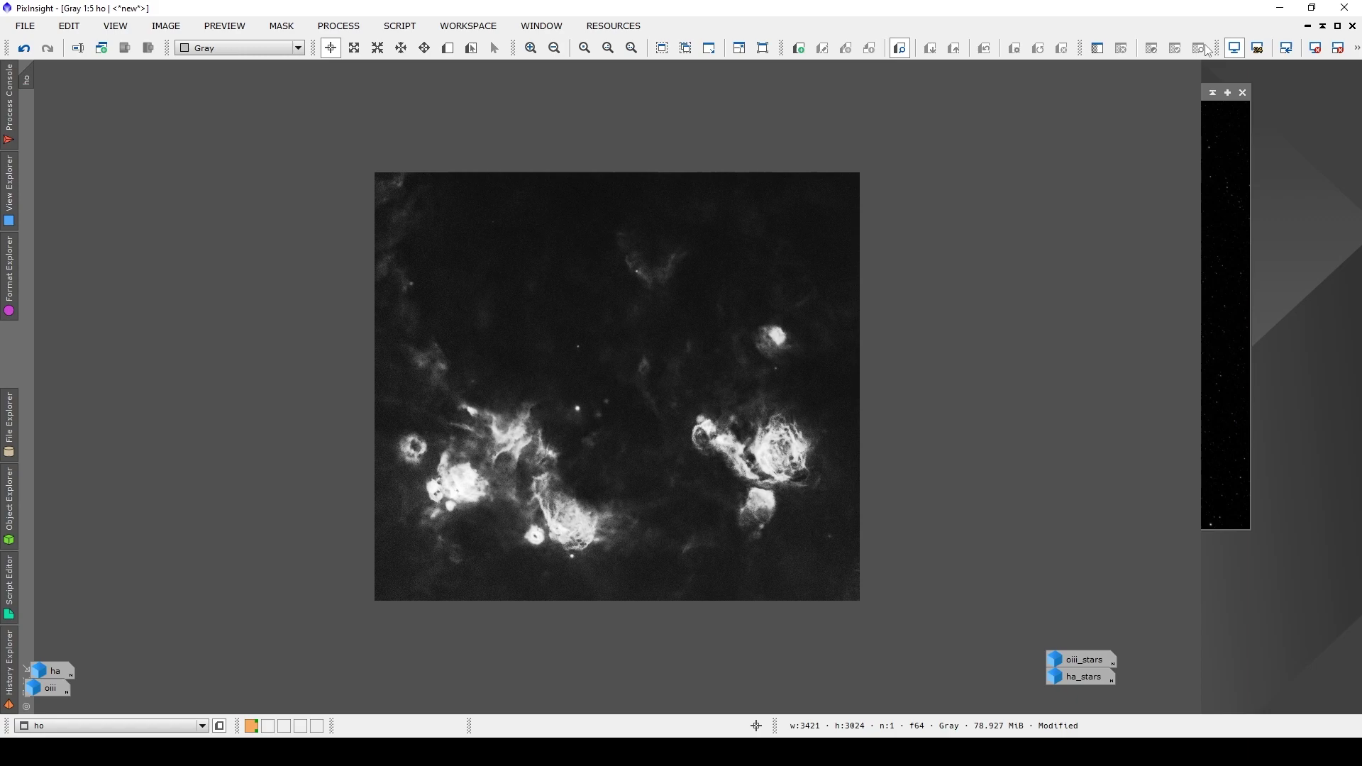
pyautogui.click(1342, 28)
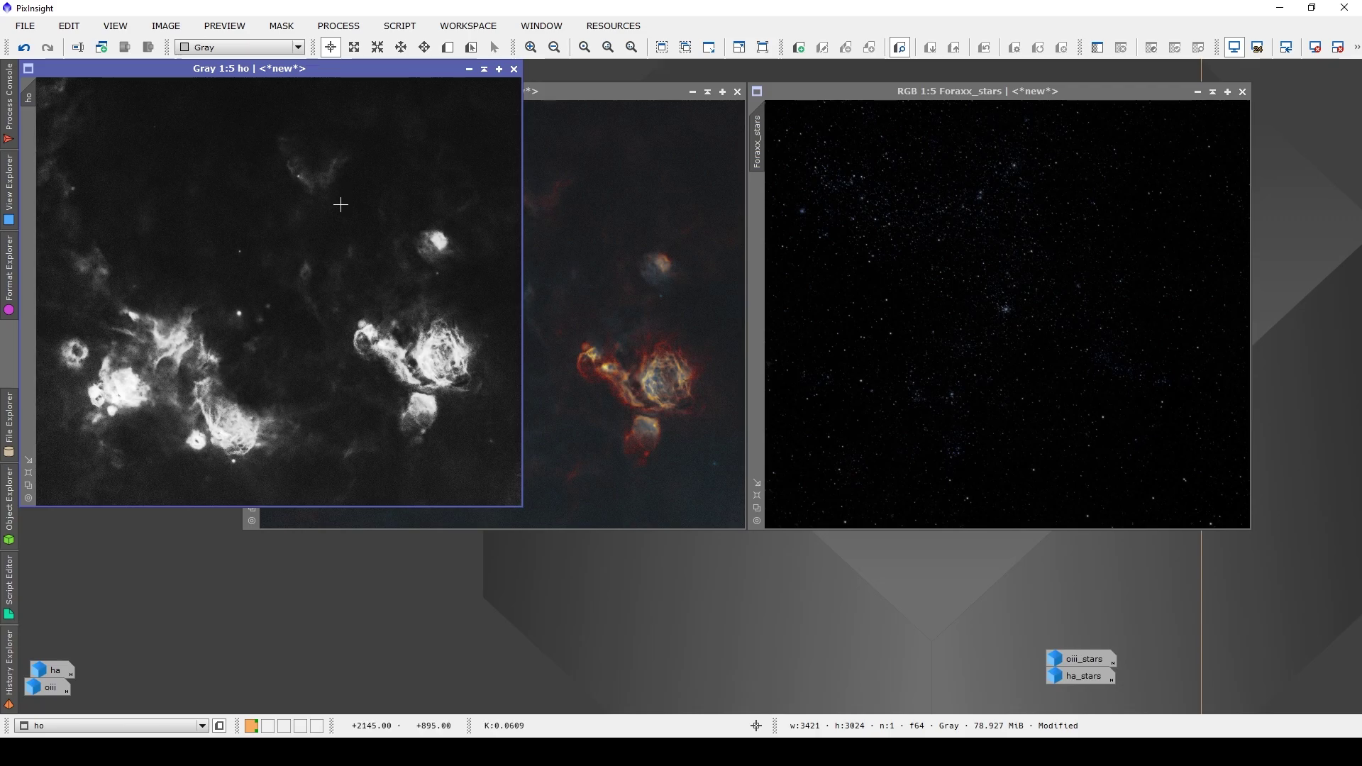
pyautogui.click(469, 71)
pyautogui.moveTo(310, 298); pyautogui.dragTo(949, 637)
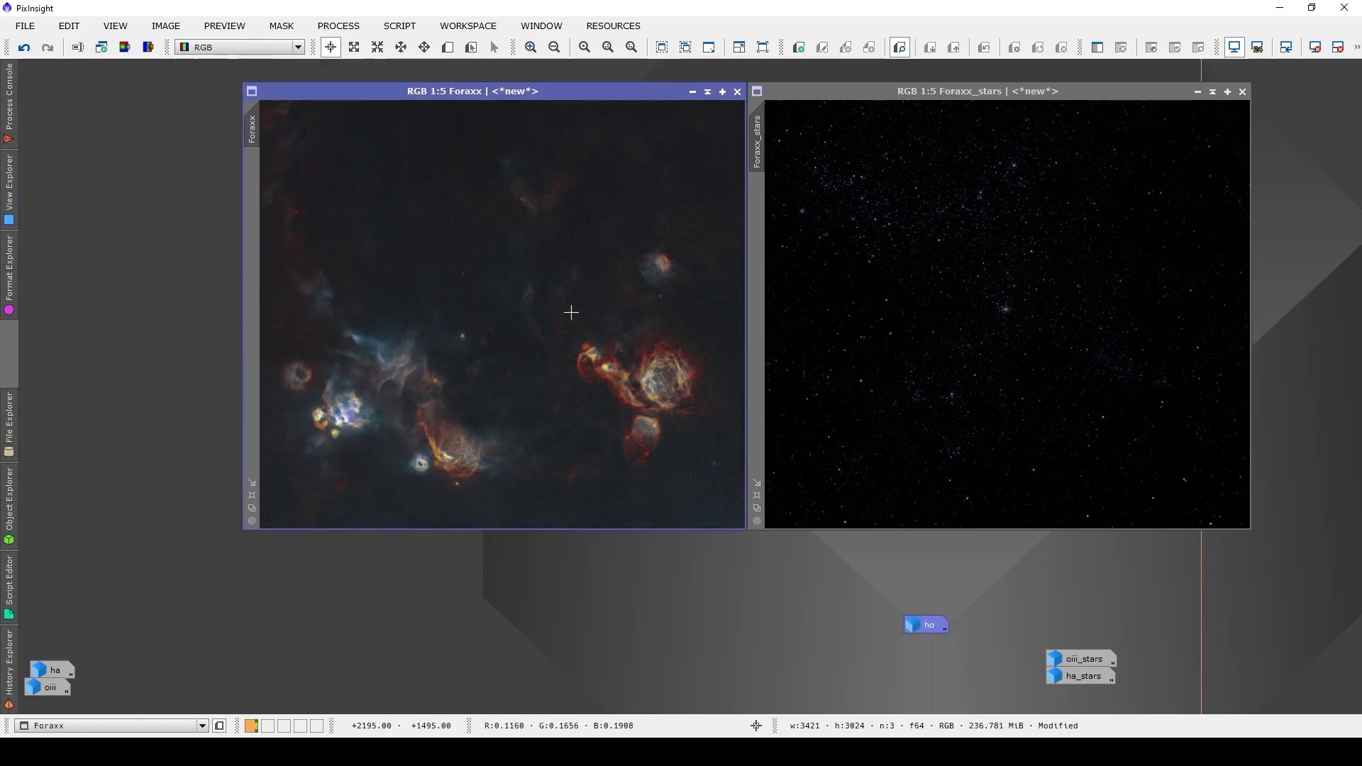
# - Show the Foraxx image's processing history in the History Explorer
pyautogui.click(9, 667)
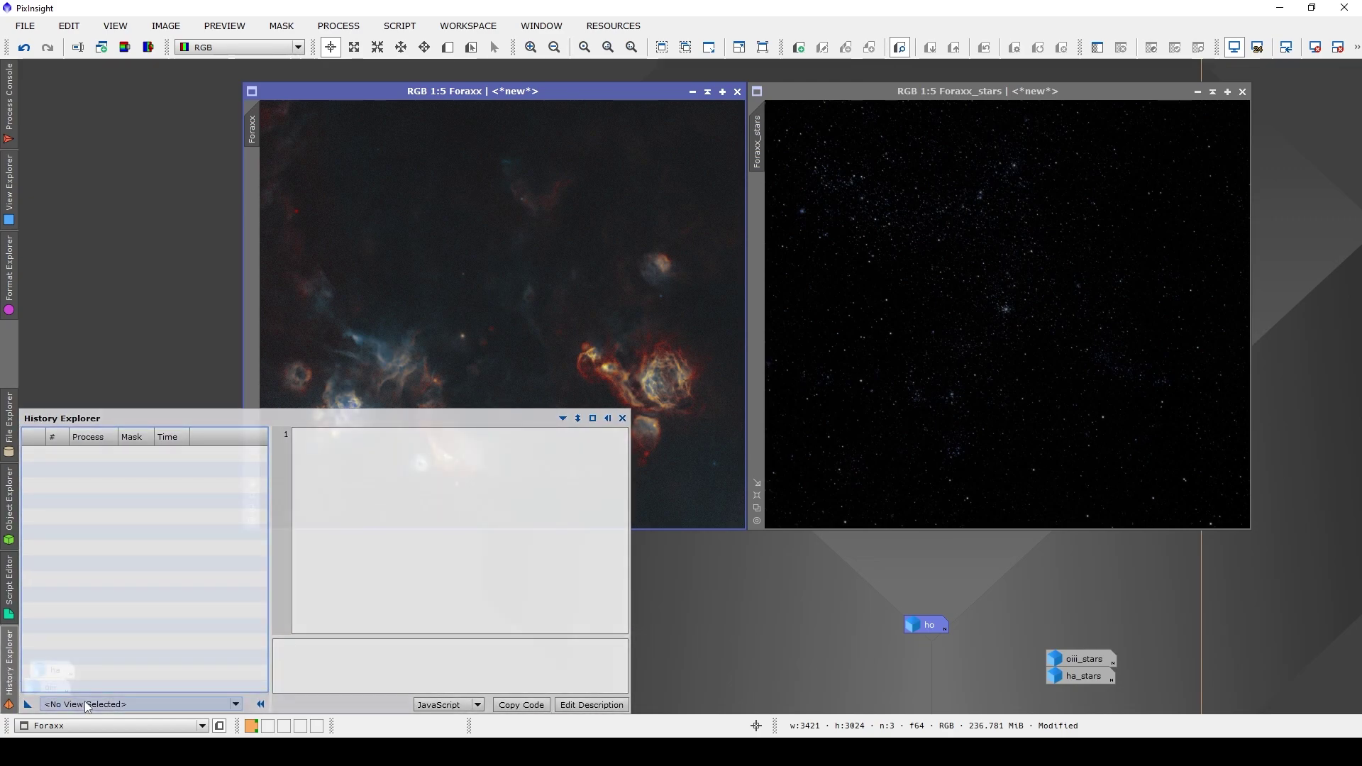
pyautogui.click(96, 704)
pyautogui.click(71, 618)
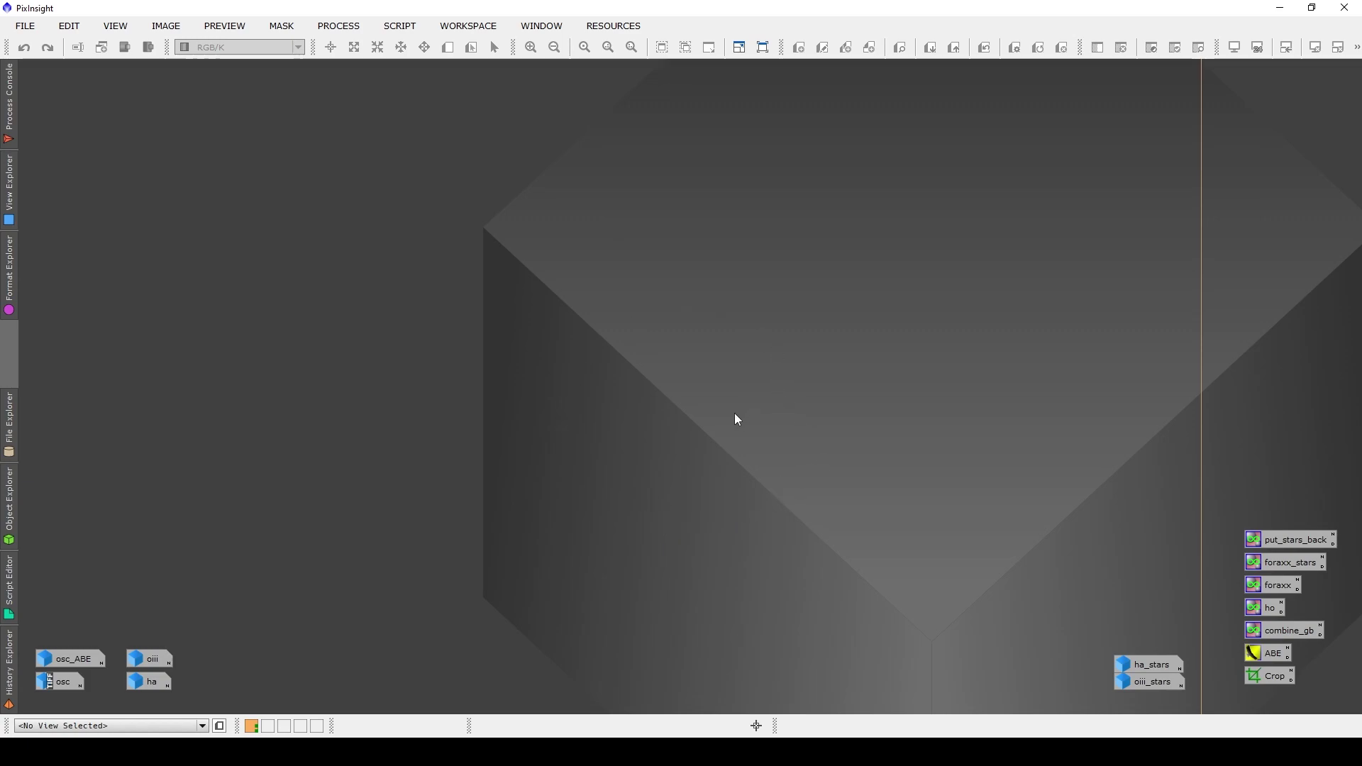
pyautogui.doubleClick(150, 678)
pyautogui.doubleClick(151, 663)
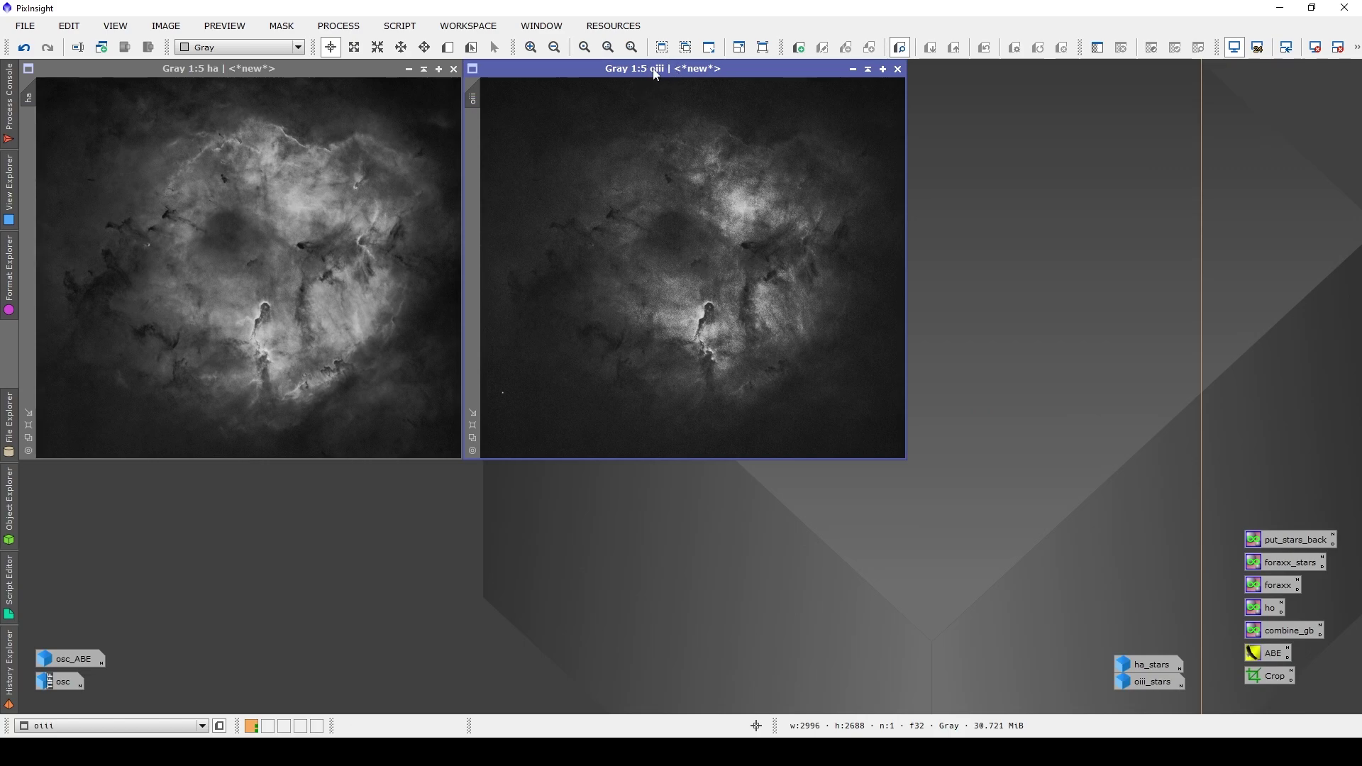
pyautogui.click(853, 69)
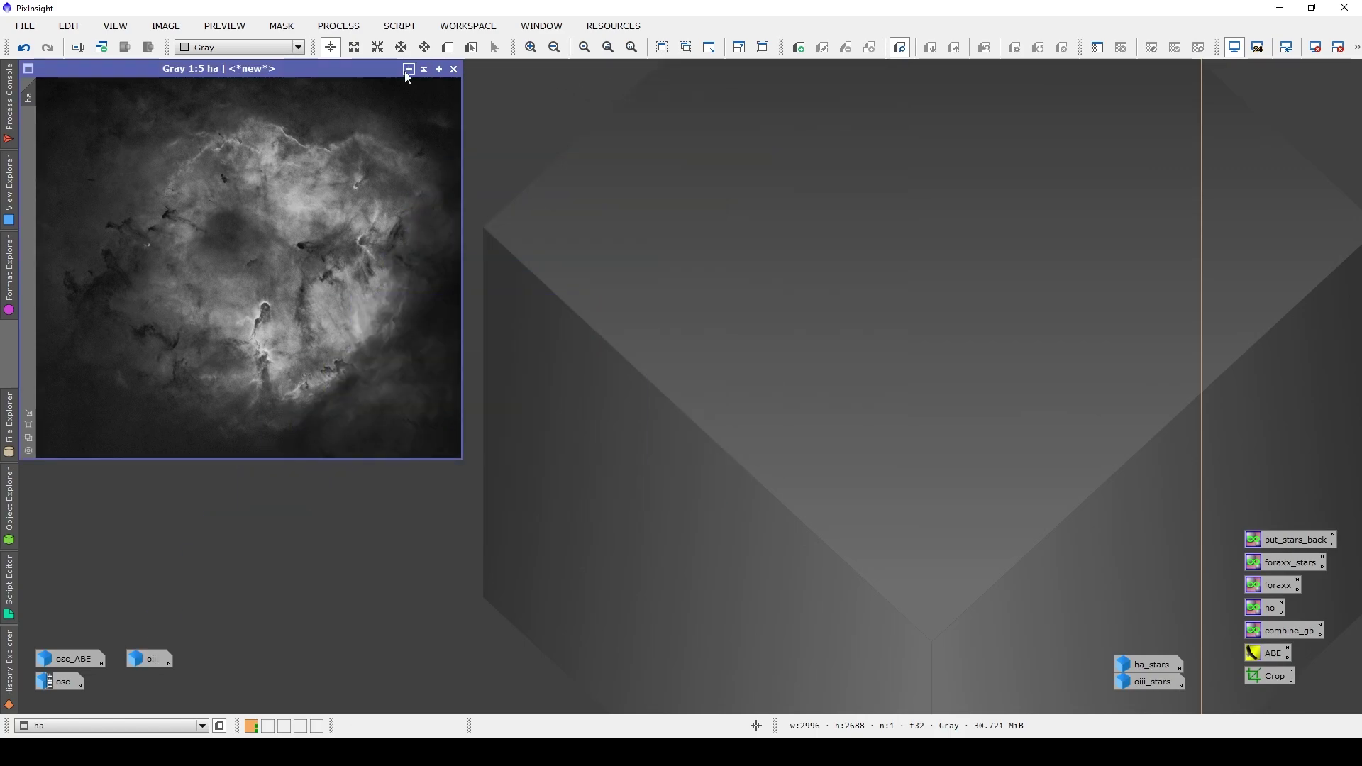
pyautogui.click(408, 69)
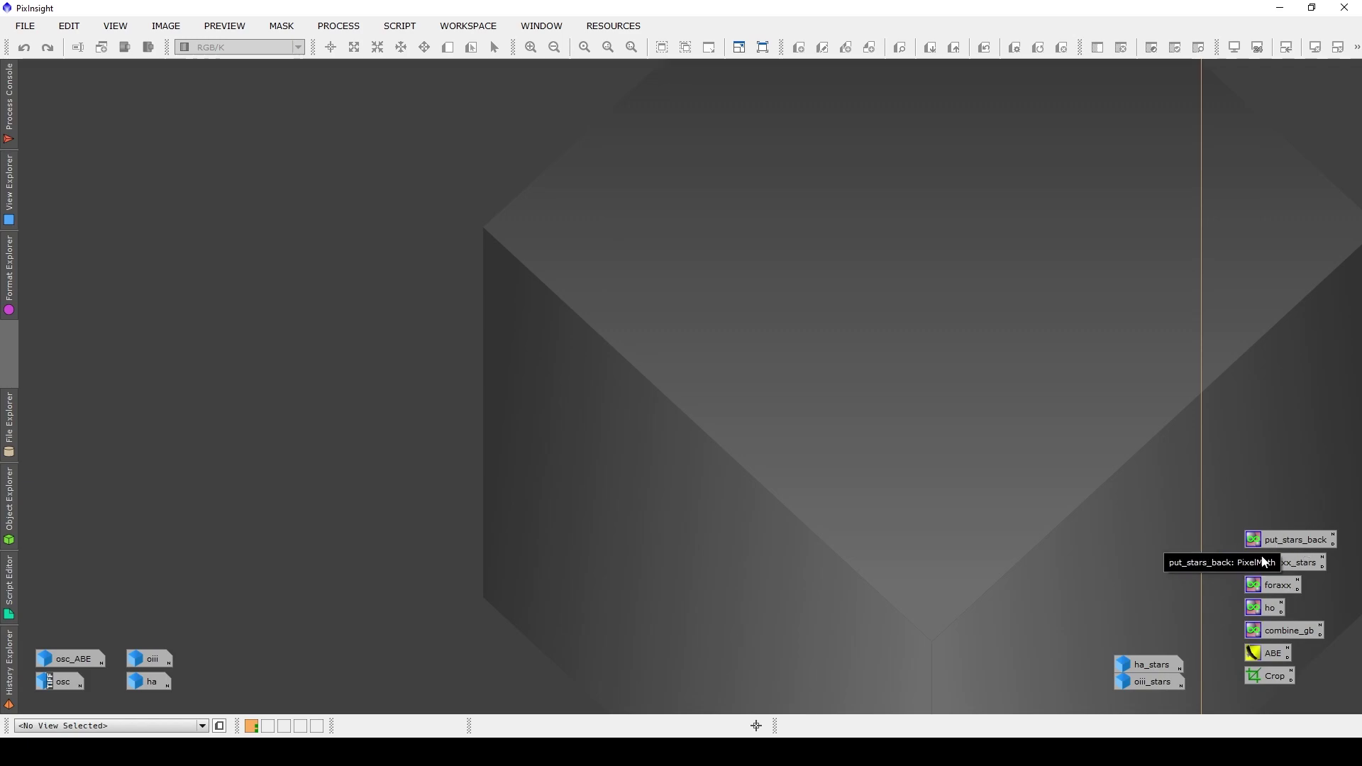
# - Launch ForaxxPalette and set the Ha channel to ha and Oiii to oiii
pyautogui.click(399, 26)
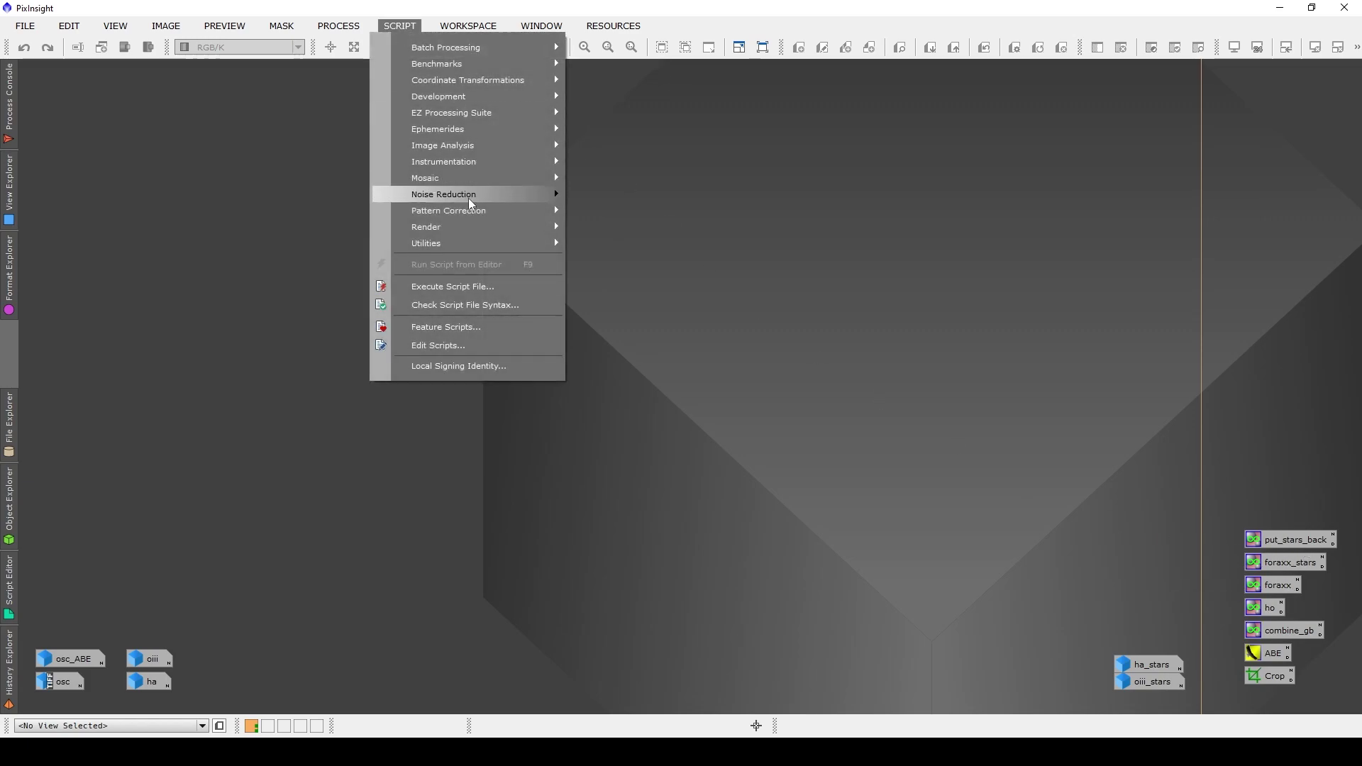
pyautogui.moveTo(555, 249)
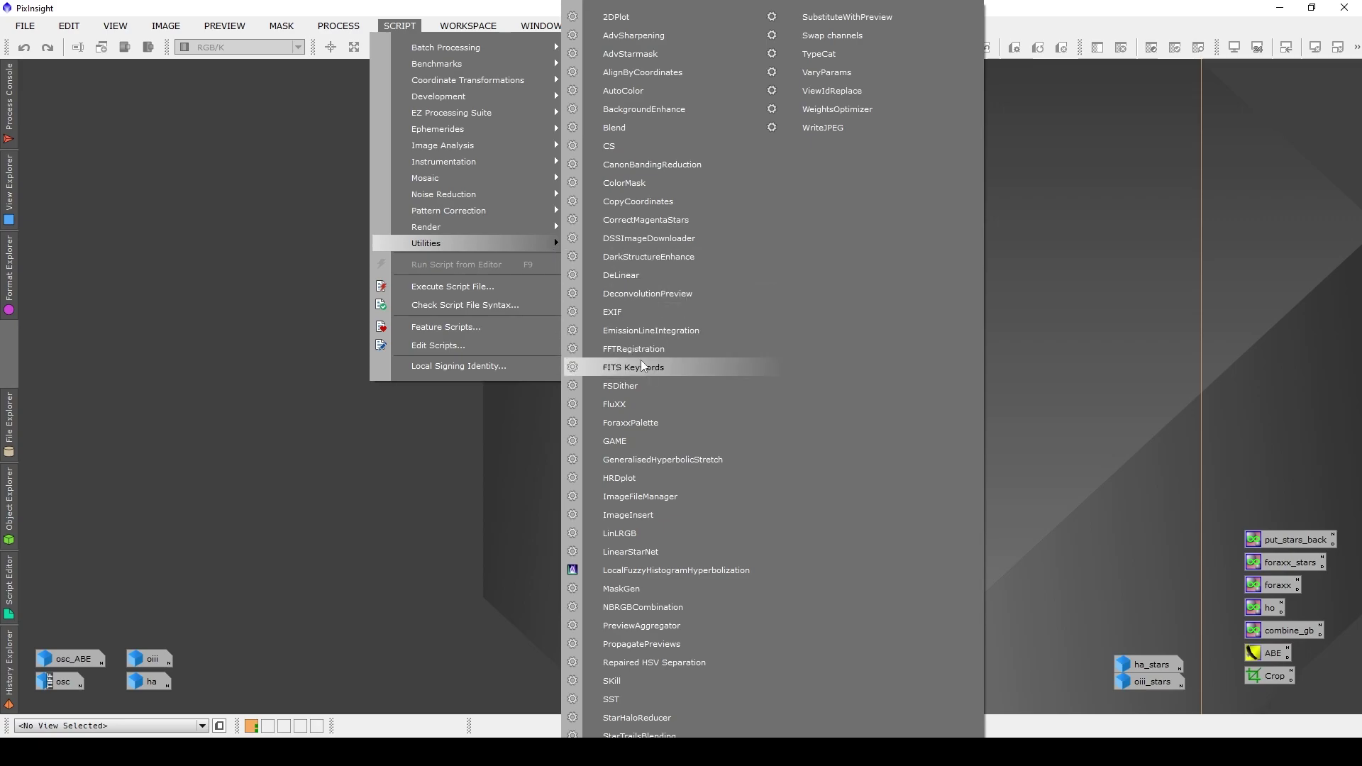
pyautogui.click(643, 422)
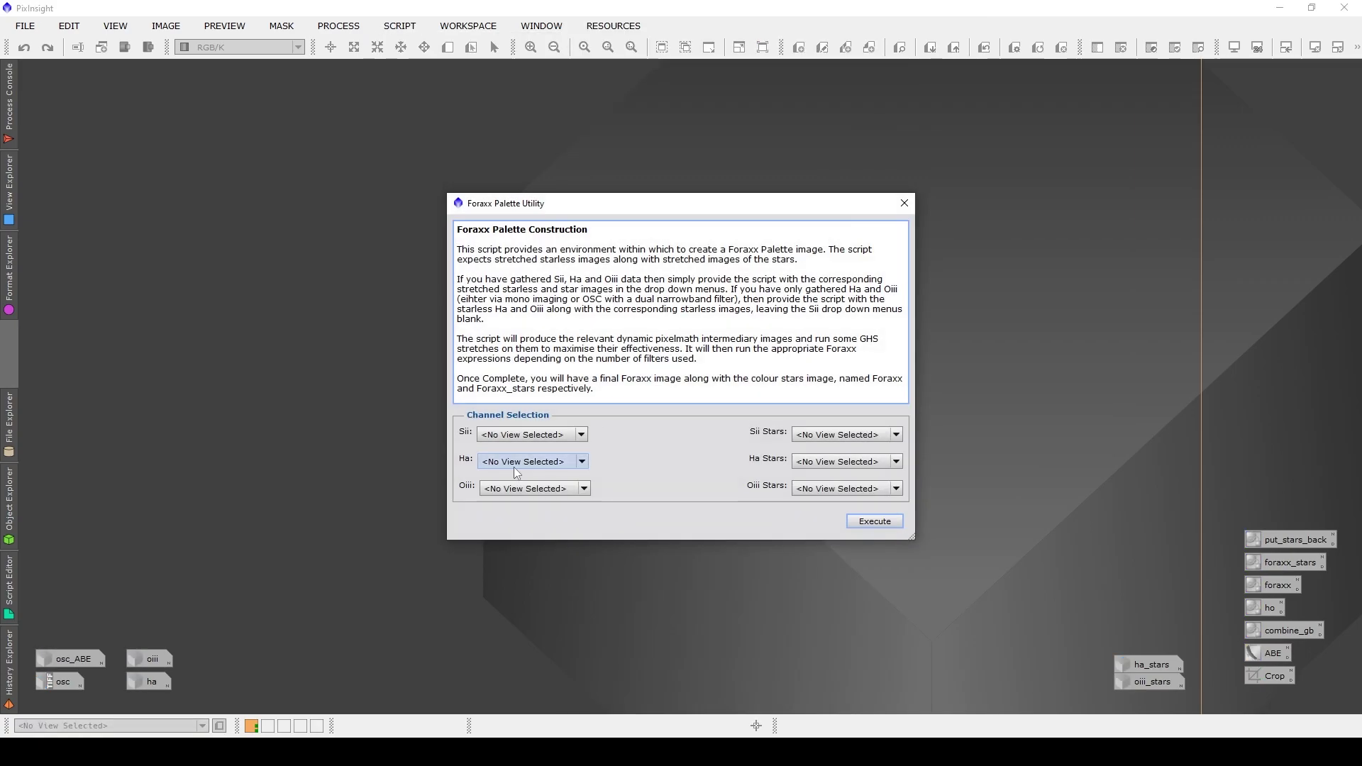
pyautogui.click(515, 462)
pyautogui.click(520, 489)
pyautogui.click(532, 488)
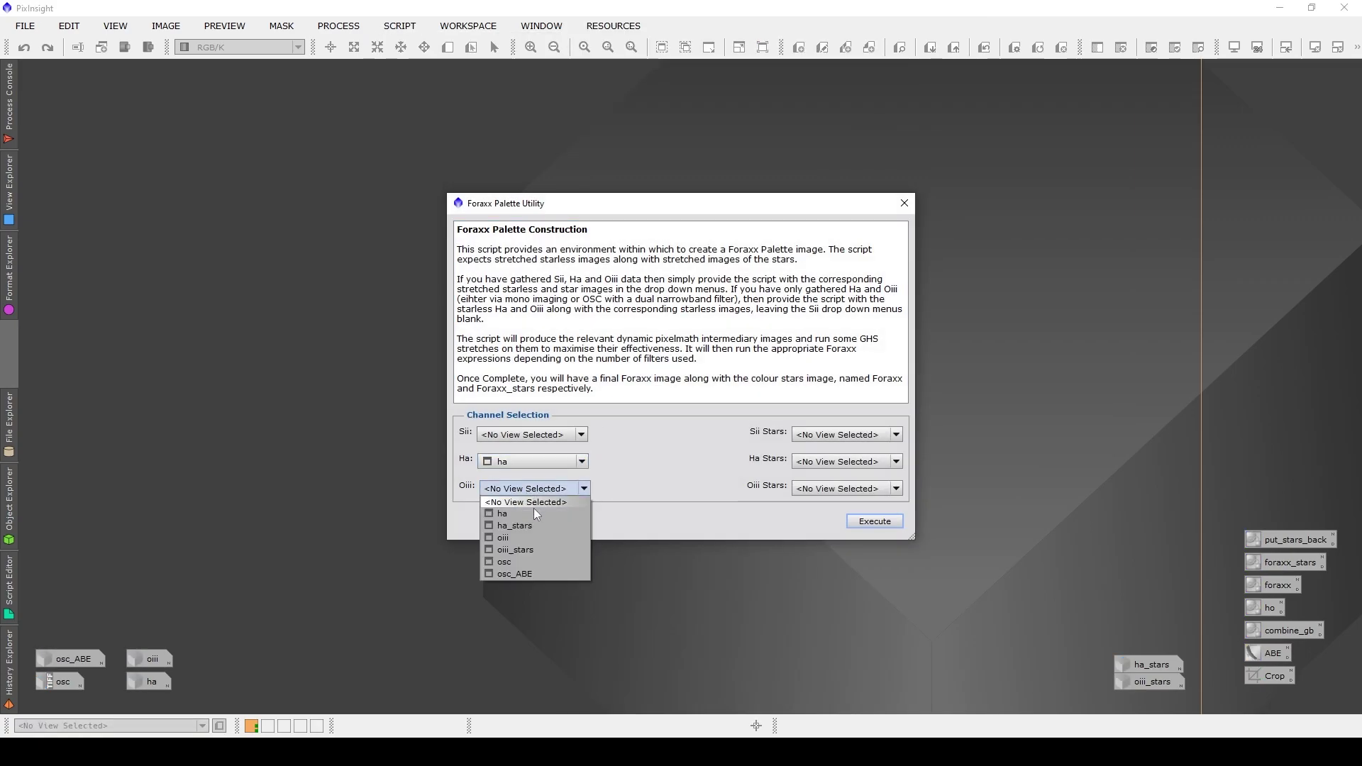
pyautogui.click(532, 536)
# - Set Ha Stars to ha_stars and Oiii Stars to oiii_stars, then execute
pyautogui.click(845, 461)
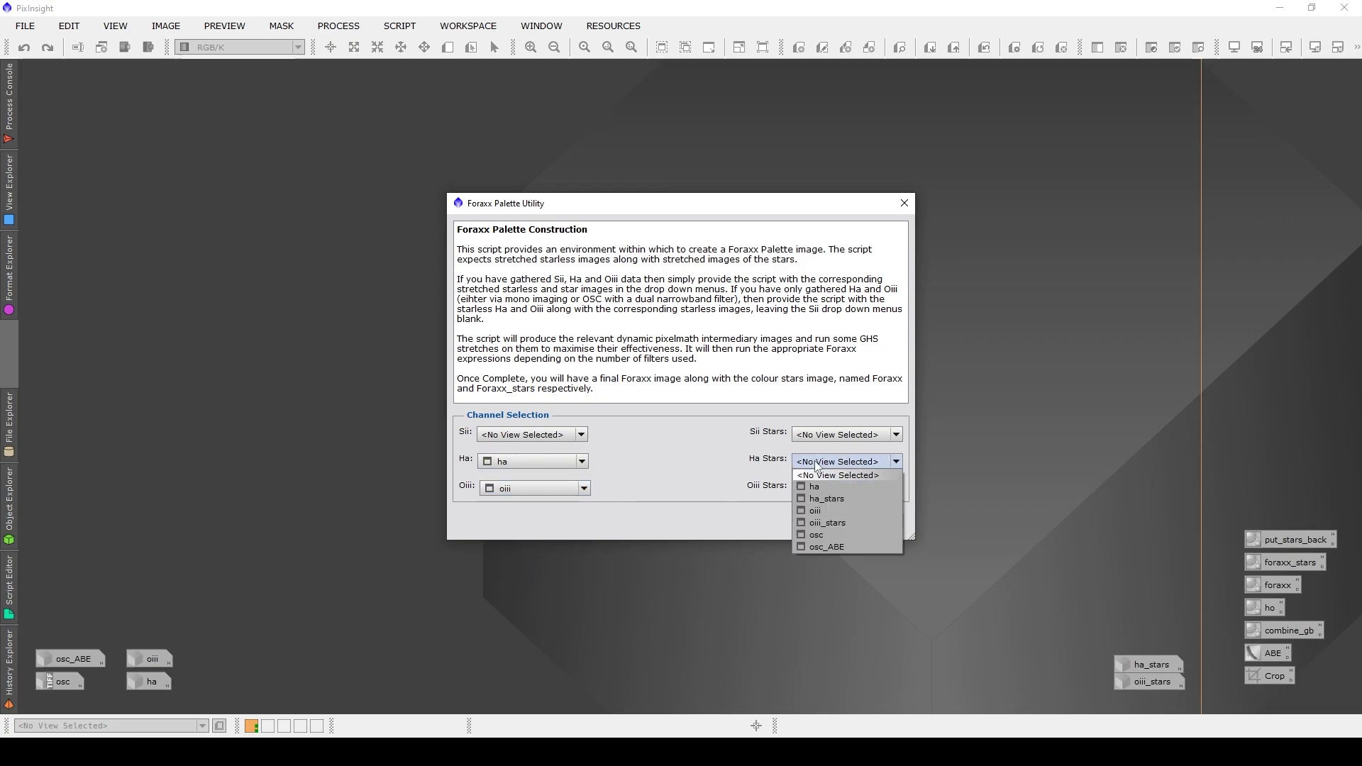
pyautogui.click(832, 499)
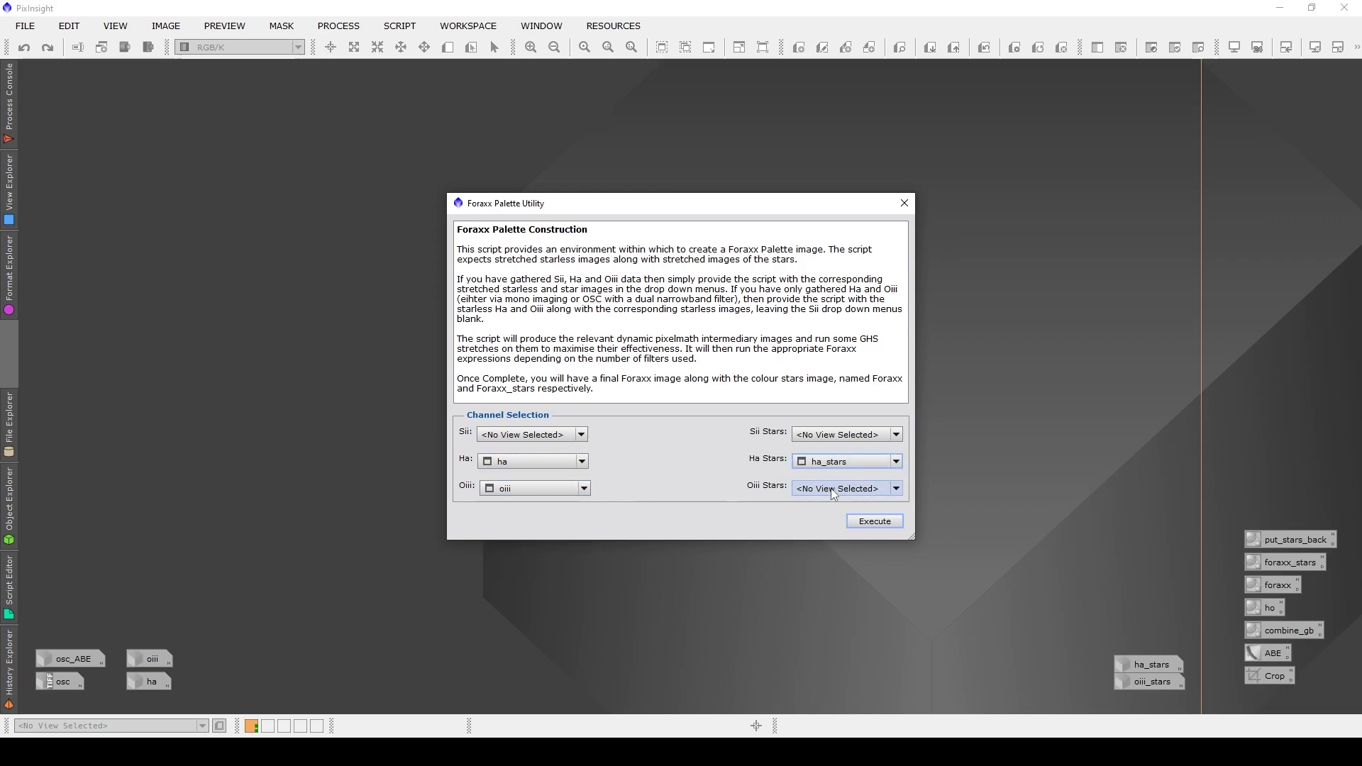
pyautogui.click(845, 488)
pyautogui.click(833, 549)
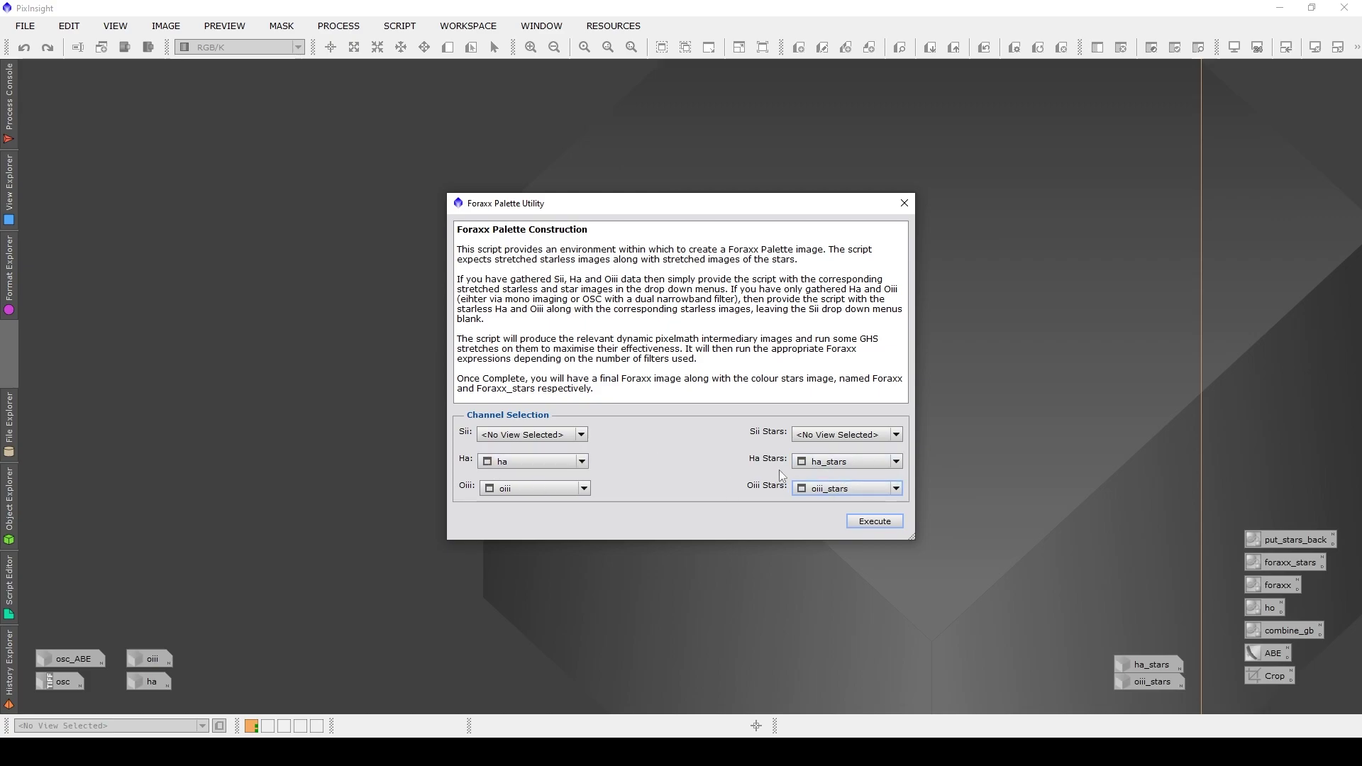
pyautogui.moveTo(521, 463)
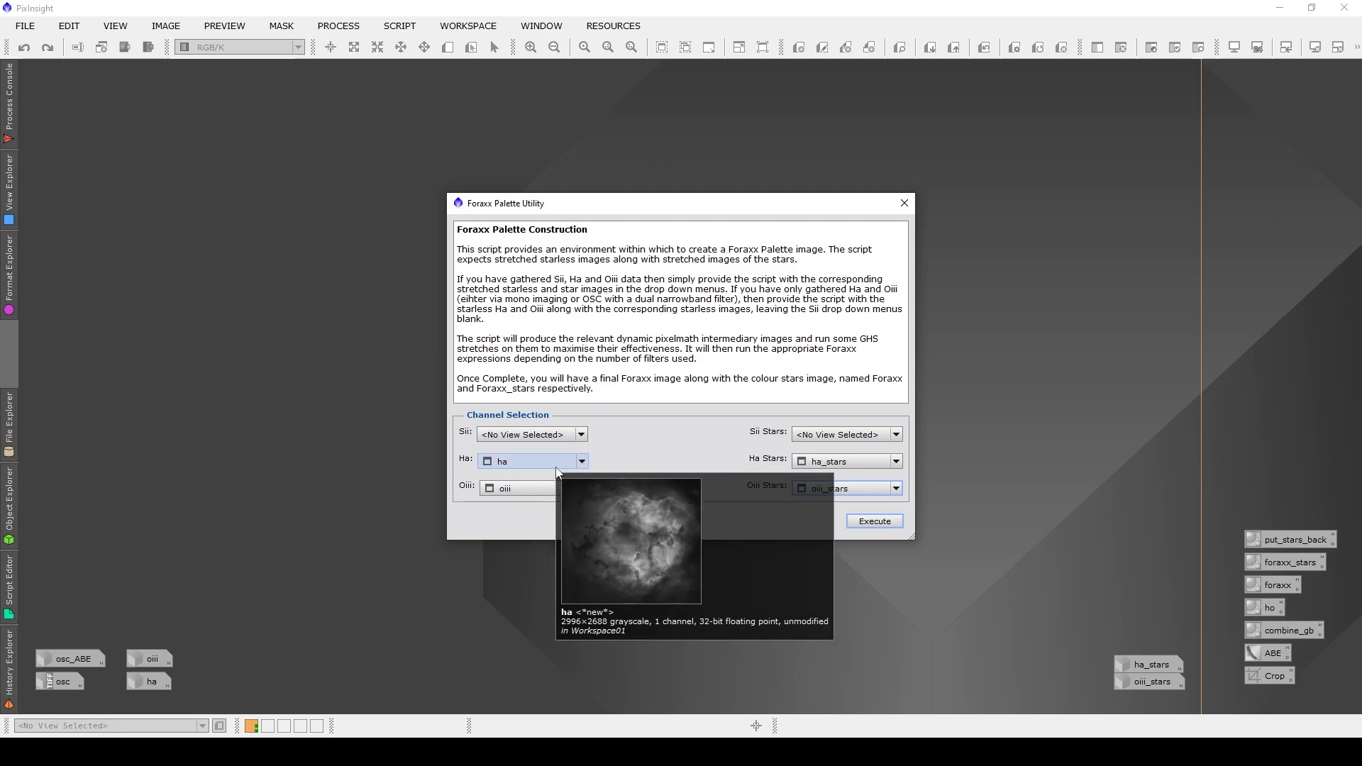
pyautogui.click(883, 523)
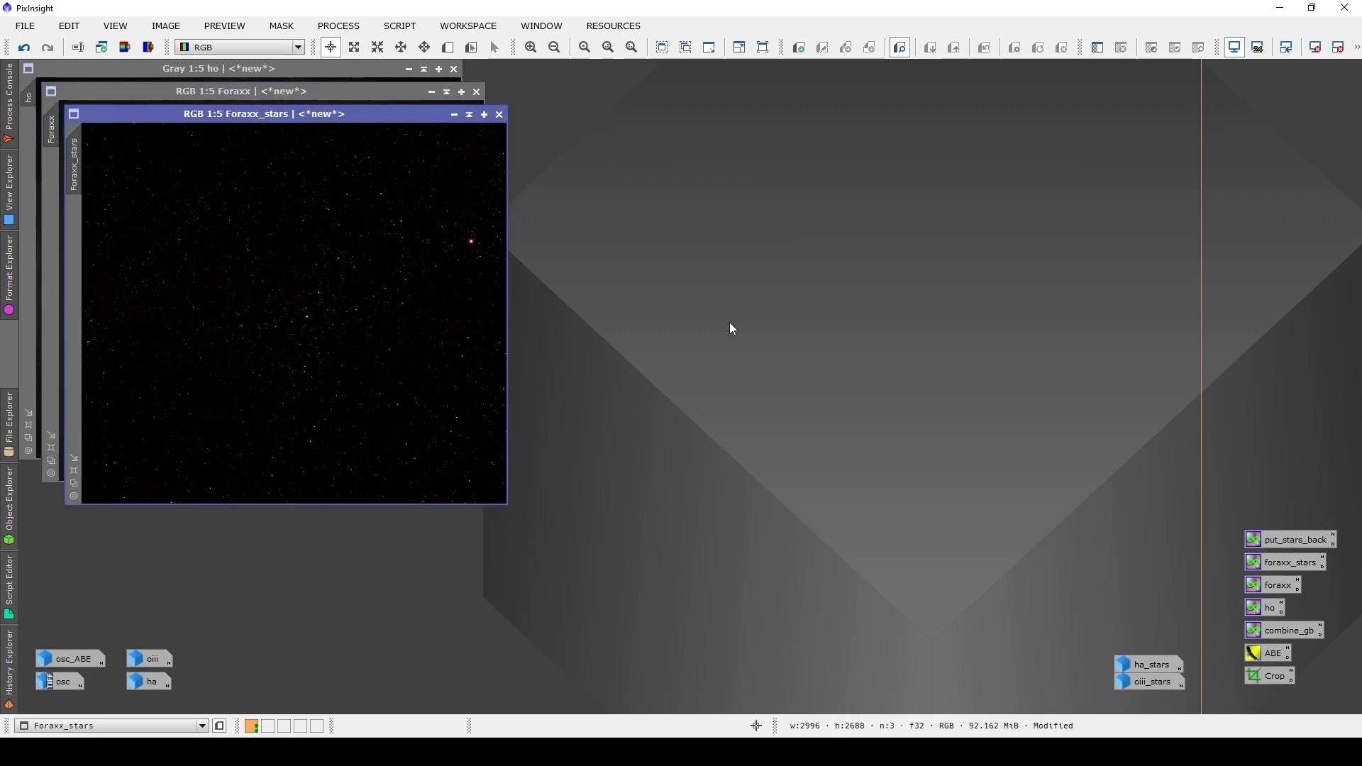
# - Iconize ho and apply the put_stars_back PixelMath icon to the Foraxx image
pyautogui.click(409, 68)
pyautogui.click(345, 96)
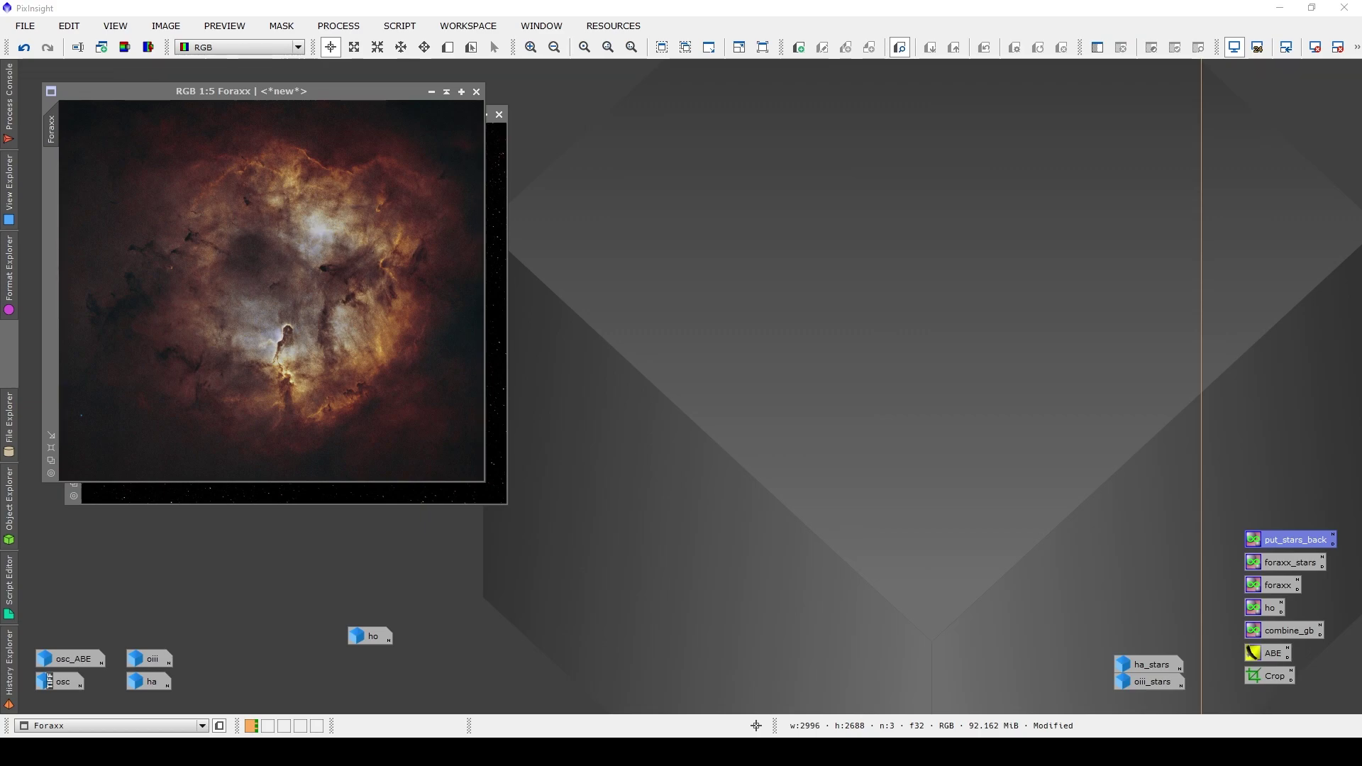
pyautogui.click(392, 321)
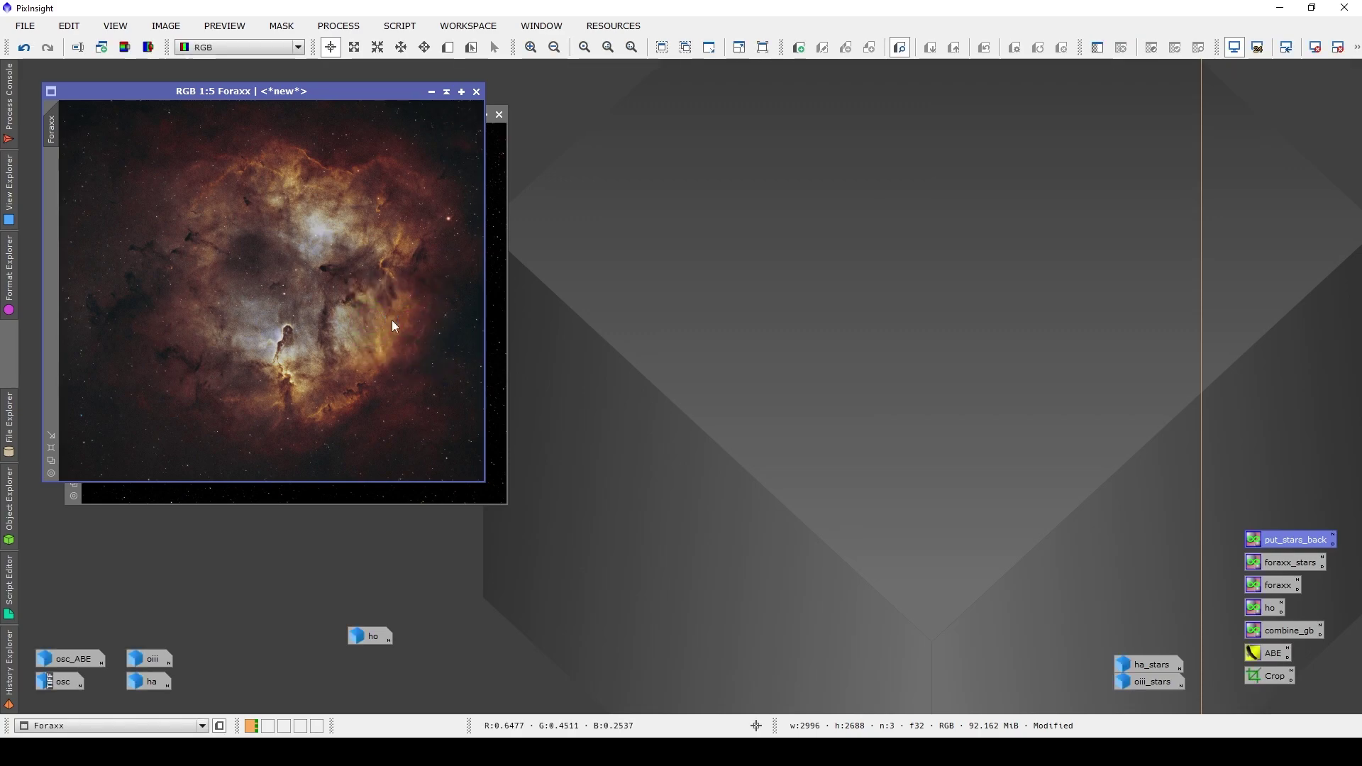